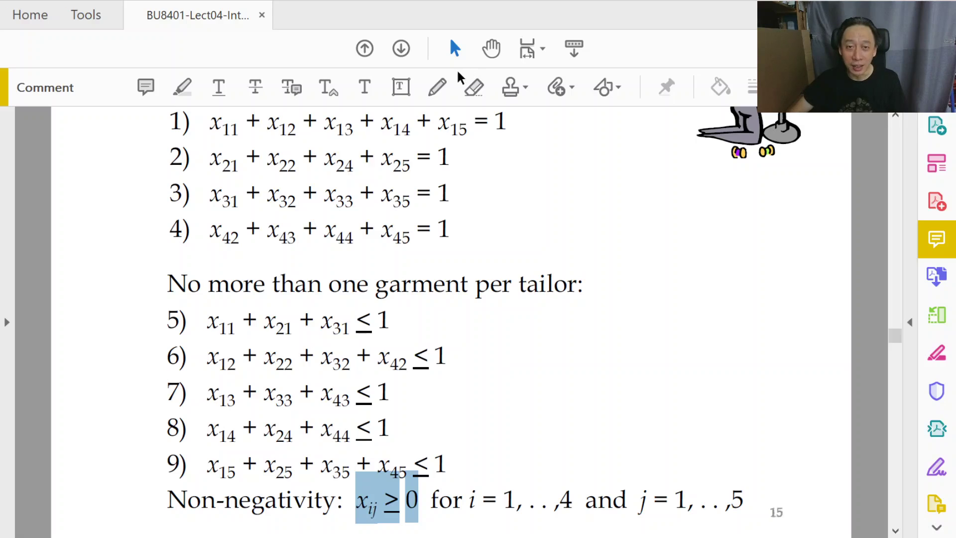
- Add an enlarged text note reading 'x_ij binary' below the constraints on slide 15
left_click(407, 90)
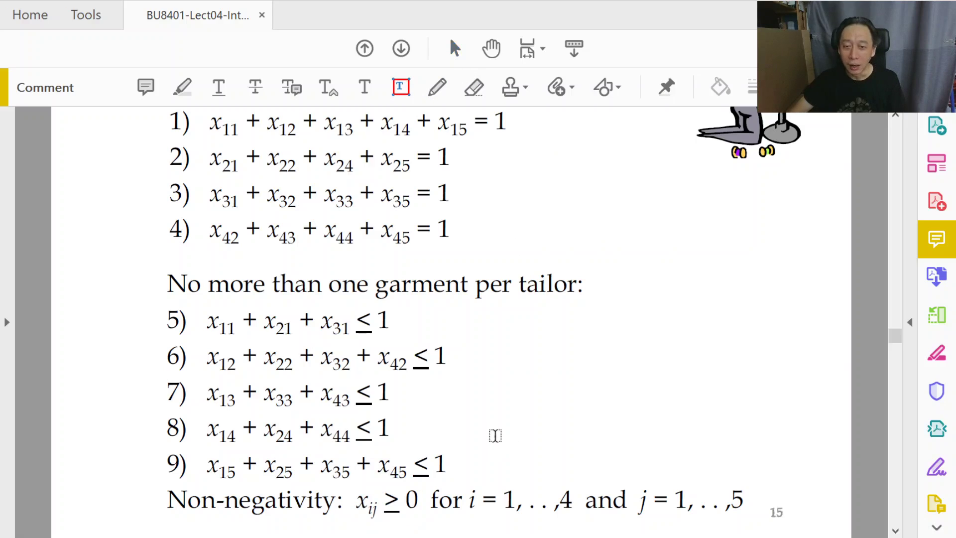
left_click(495, 437)
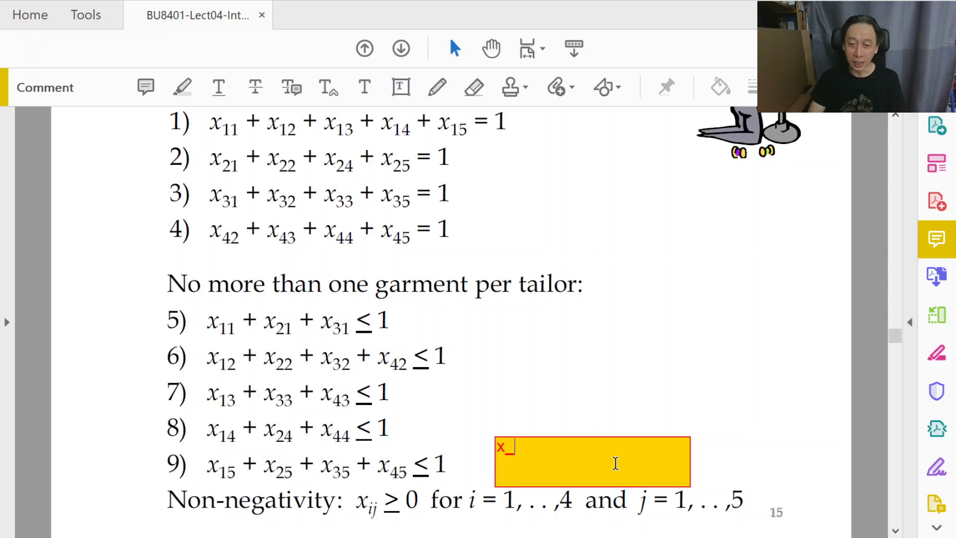
type("x_ij ")
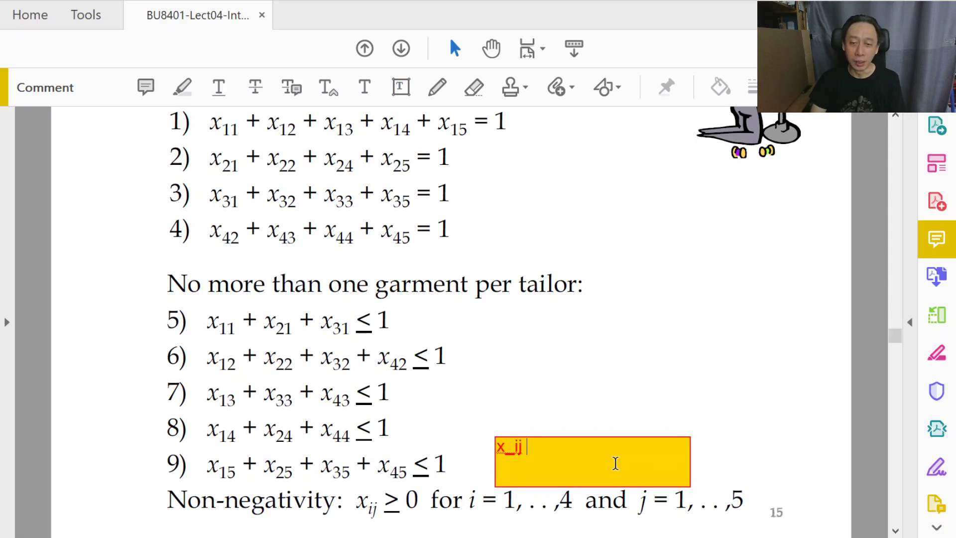
type("binary")
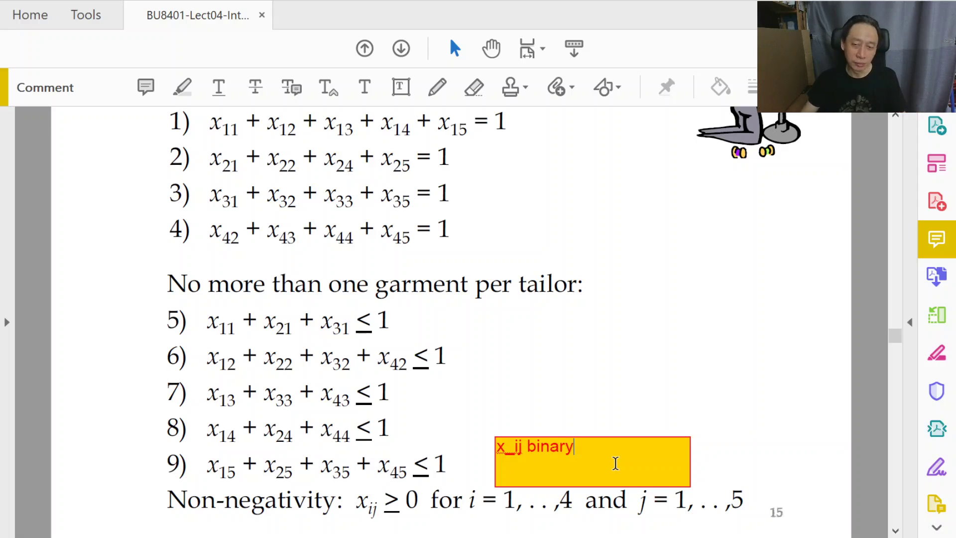
left_click(690, 464)
left_click_drag(692, 433, 699, 455)
left_click(741, 442)
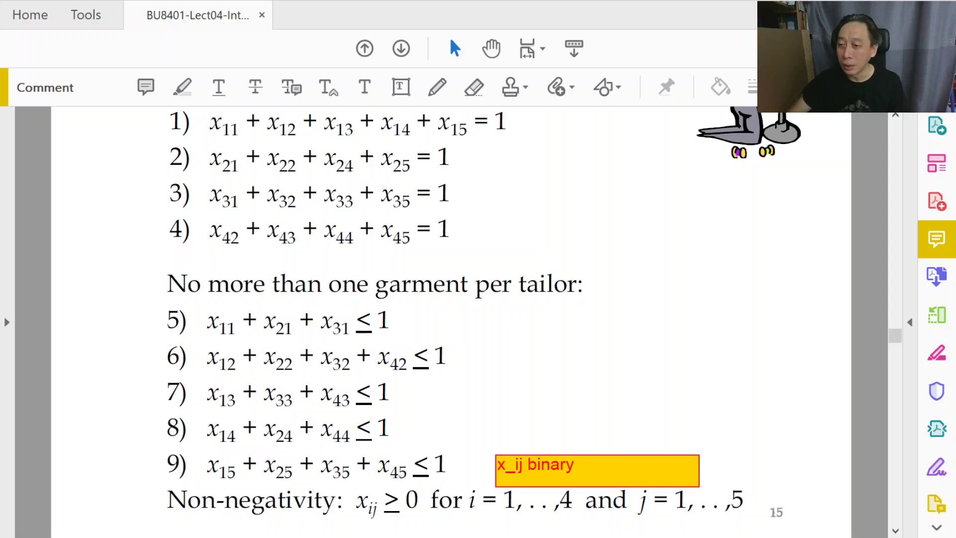
key("alt+Tab")
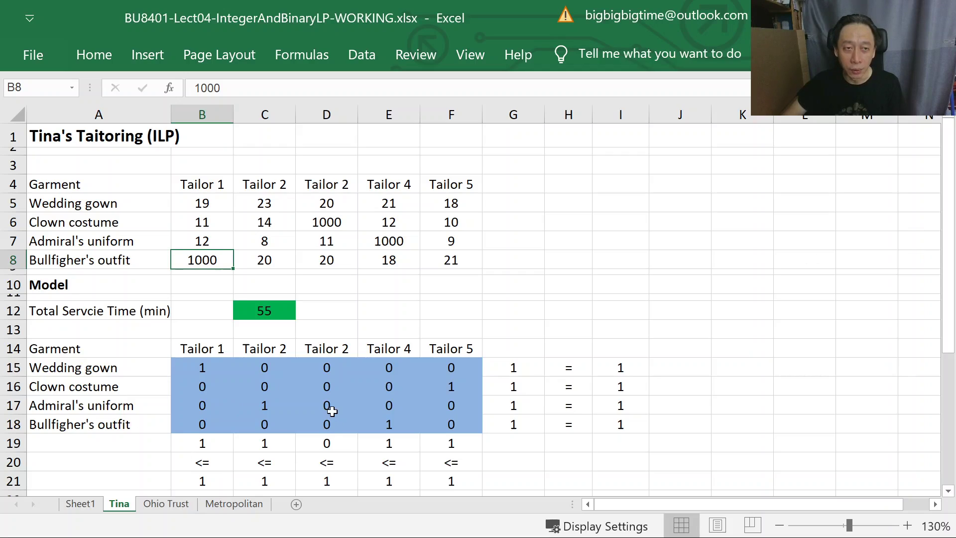
left_click(477, 305)
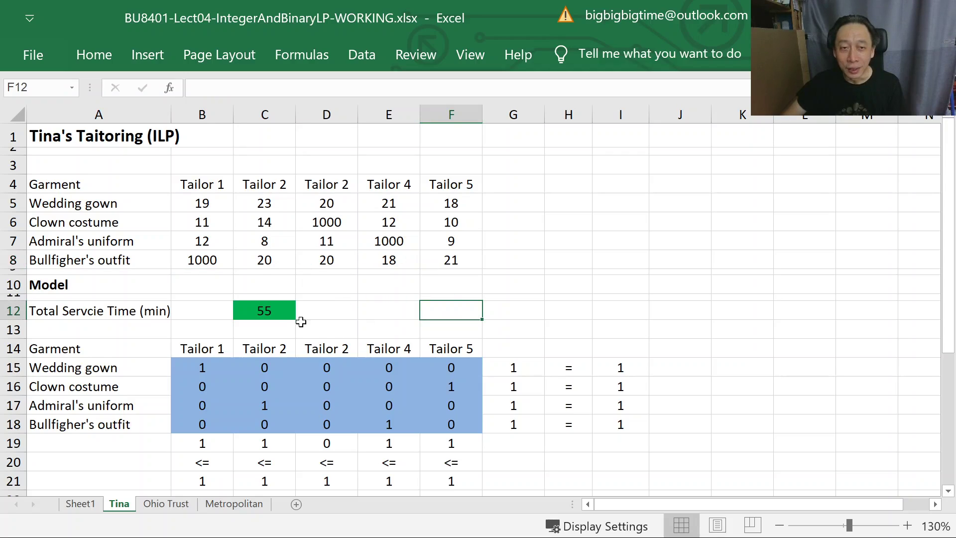
left_click_drag(199, 361, 455, 432)
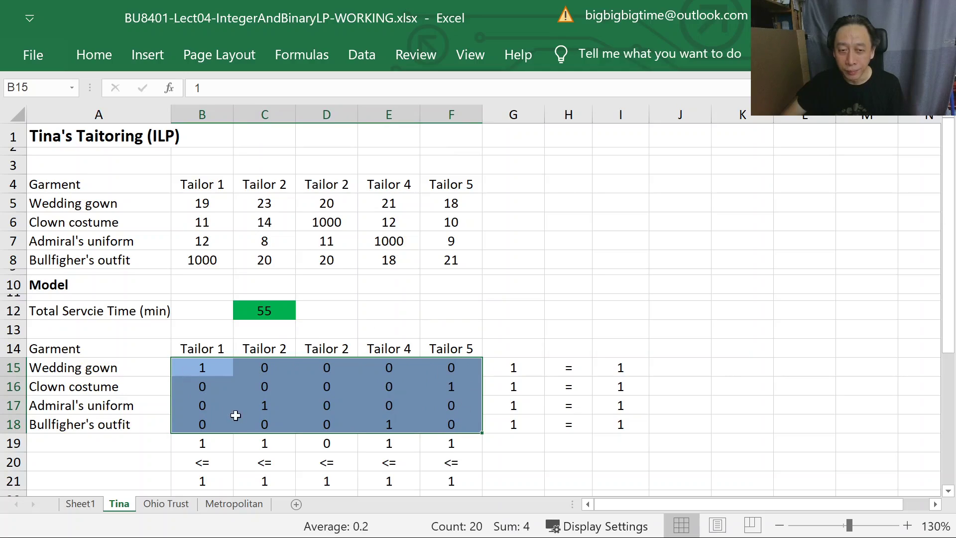
left_click_drag(194, 203, 454, 260)
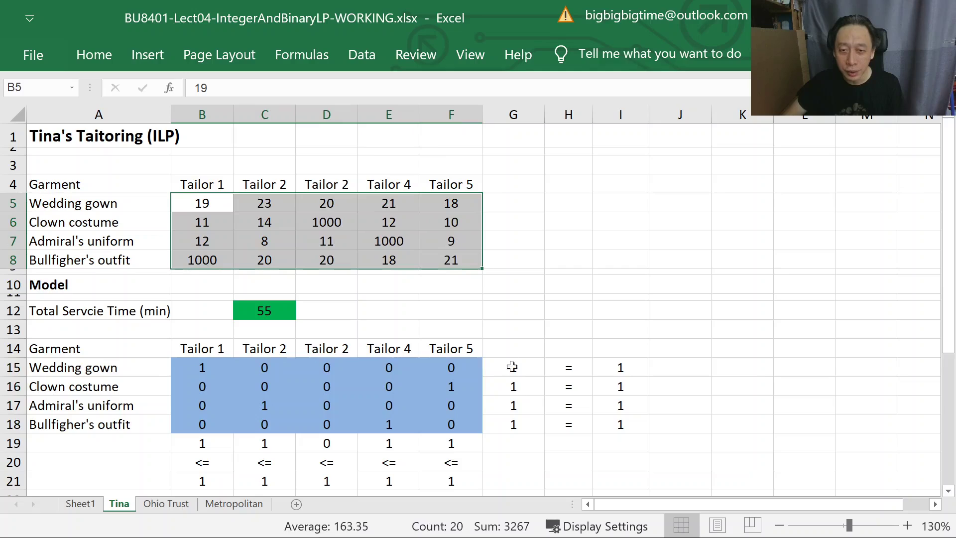
double_click(516, 363)
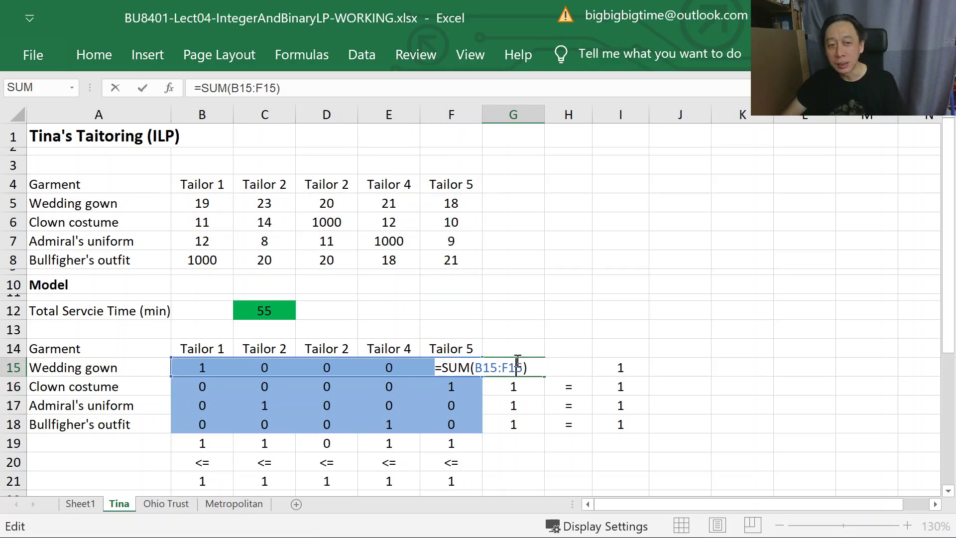
left_click_drag(441, 368, 471, 368)
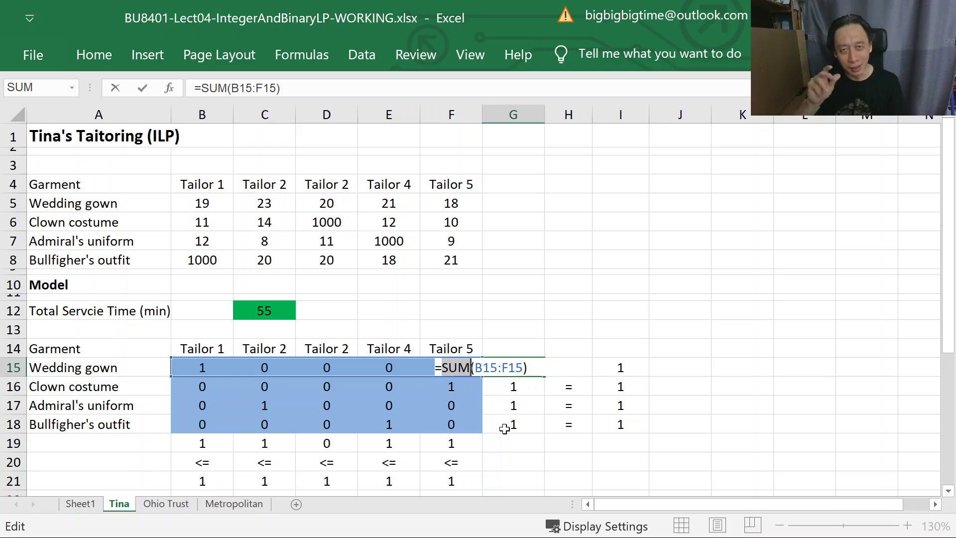
key("ctrl+Return")
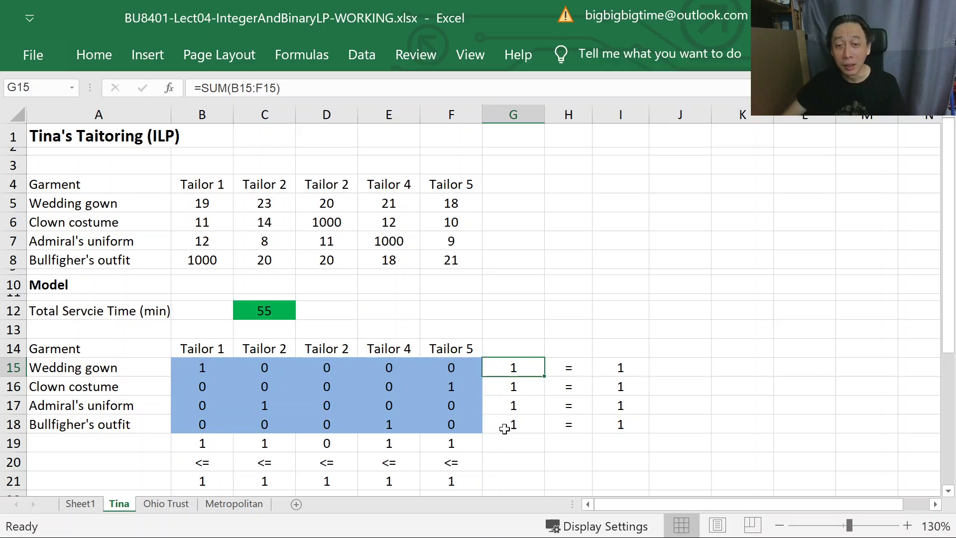
left_click(617, 367)
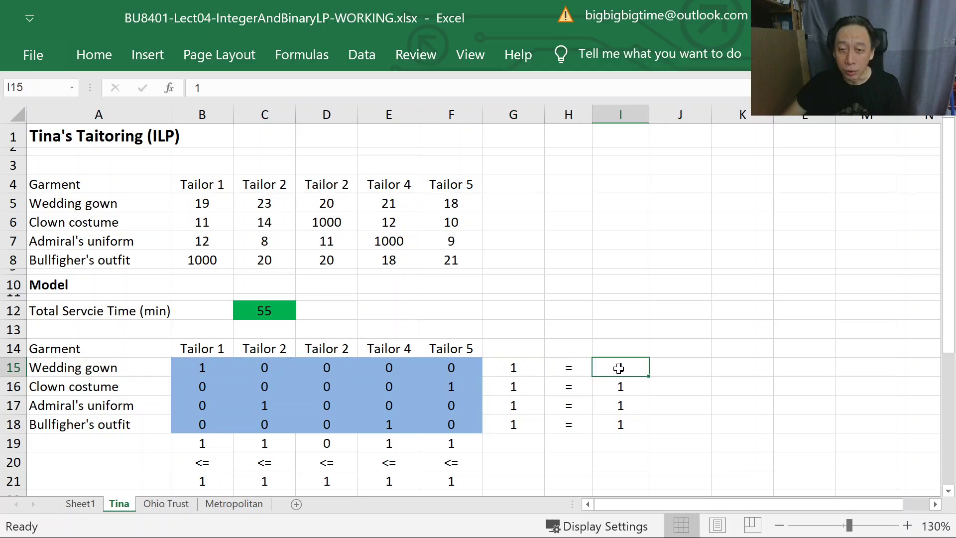
double_click(620, 367)
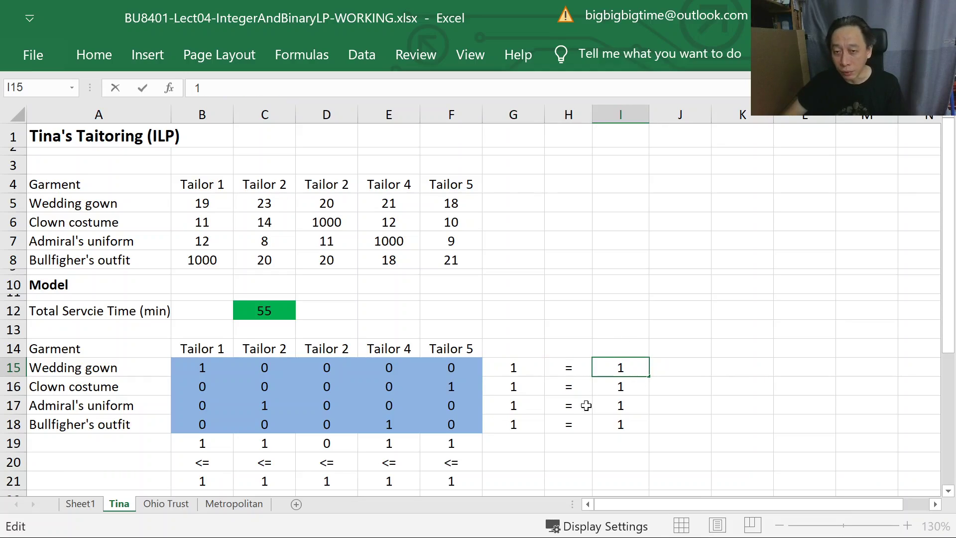
key("Escape")
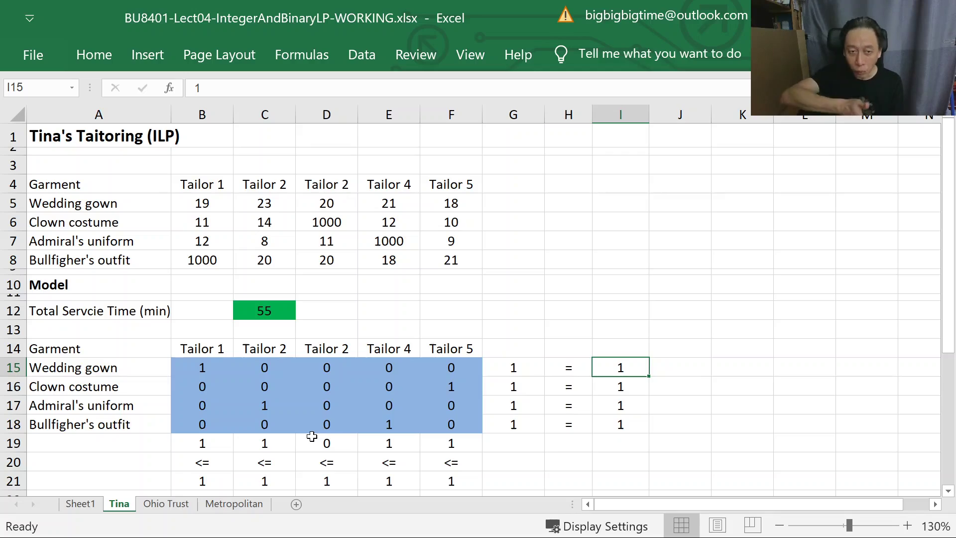
left_click(199, 442)
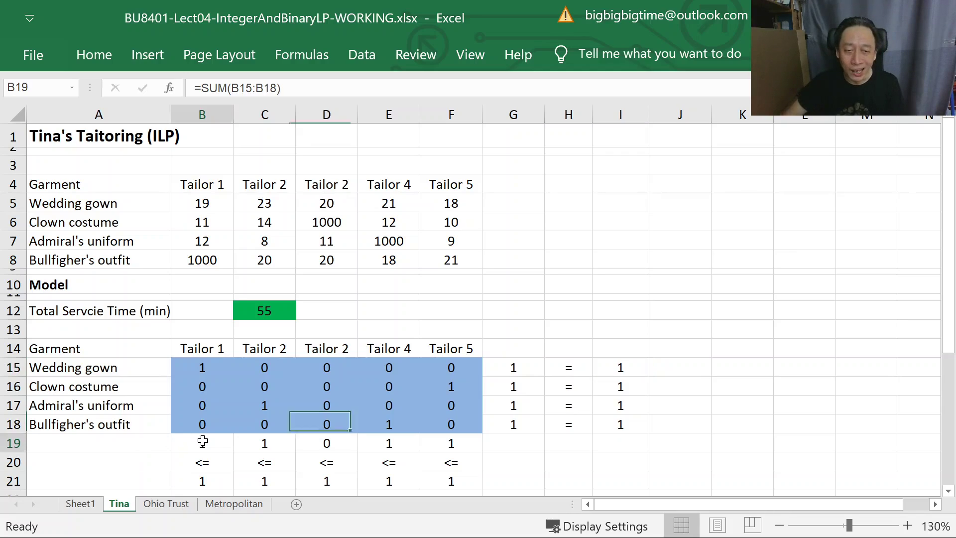
double_click(199, 442)
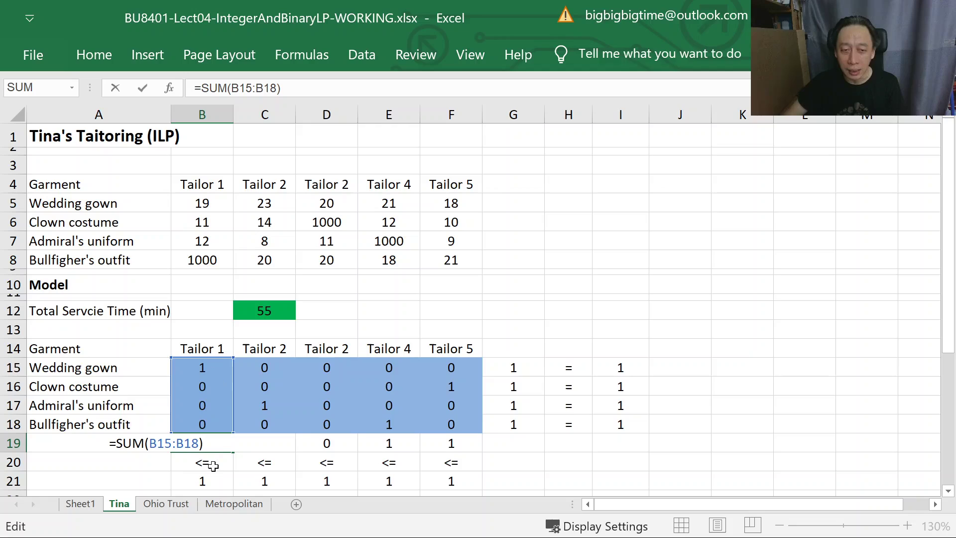
key("Escape")
left_click(205, 482)
double_click(204, 482)
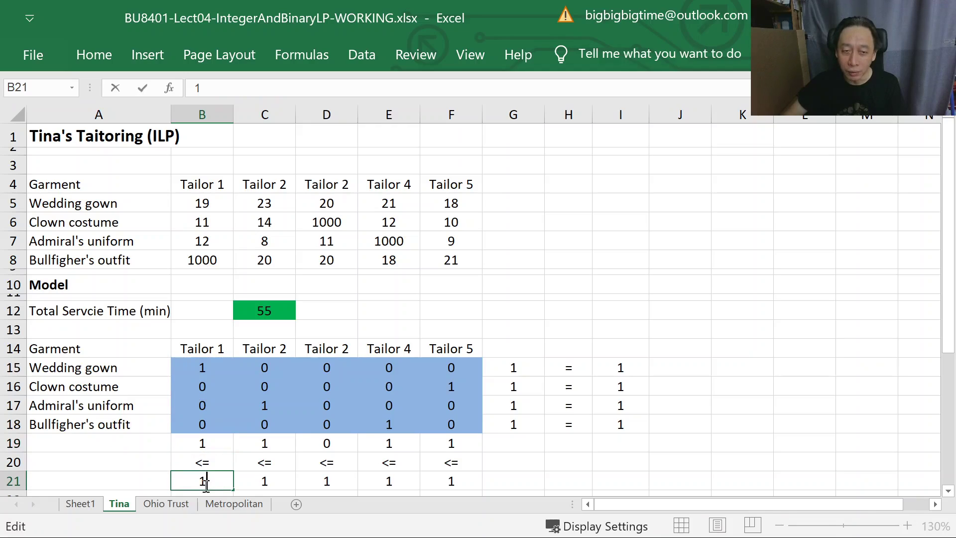
key("Escape")
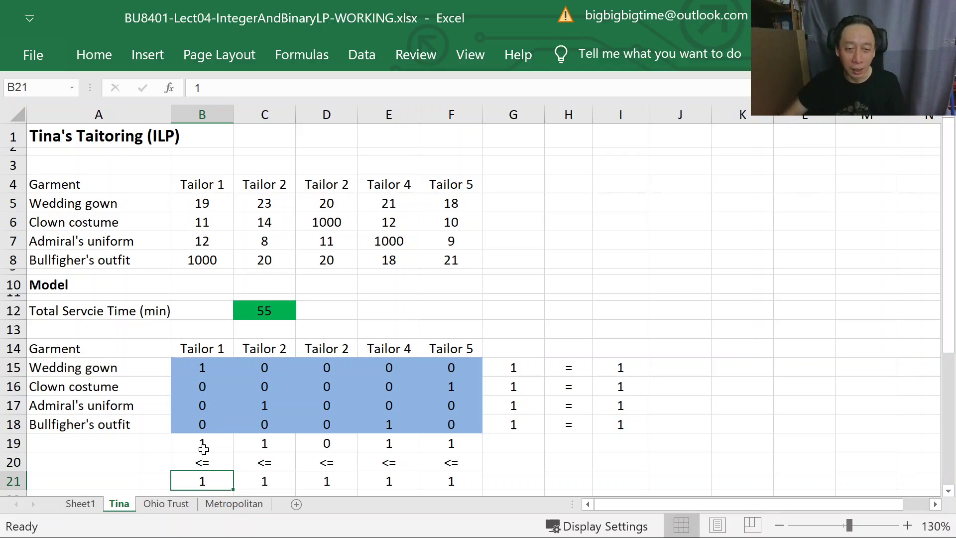
left_click(247, 444)
double_click(260, 444)
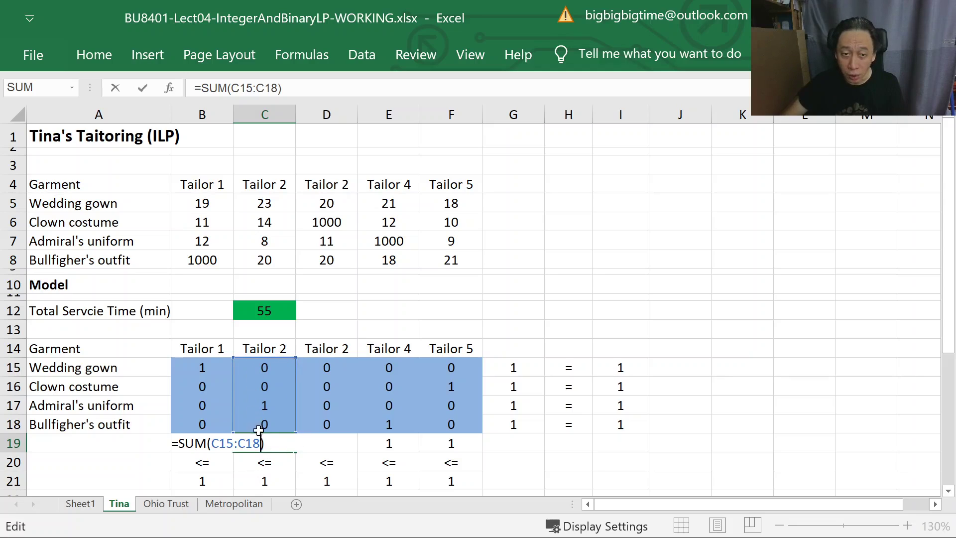
key("Escape")
left_click(266, 462)
left_click(265, 479)
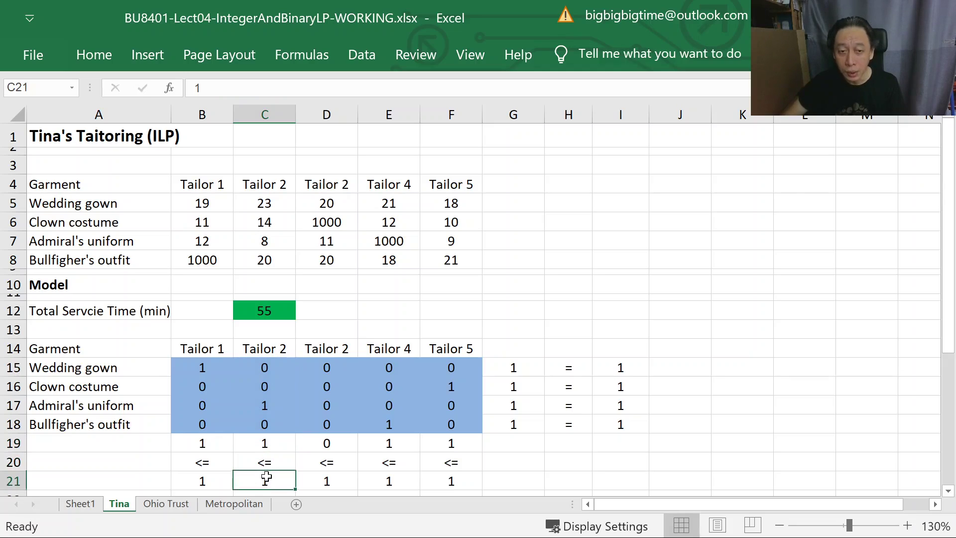
double_click(268, 479)
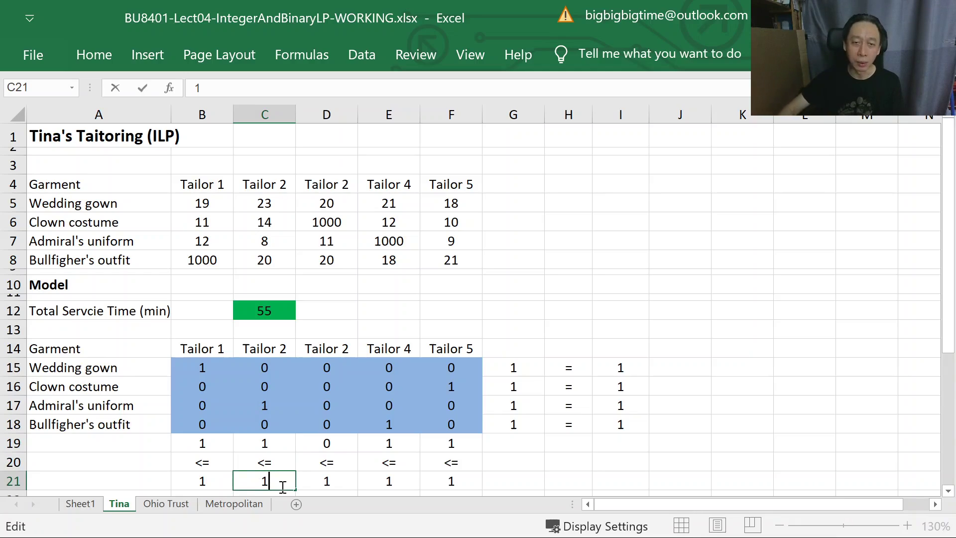
key("Escape")
left_click(276, 310)
double_click(276, 309)
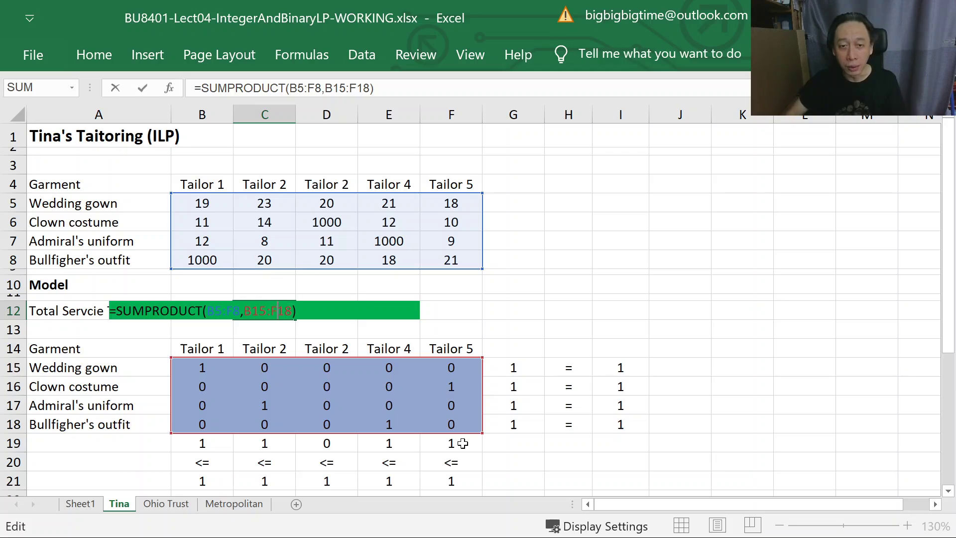
- Accept Solver's result so the Total Service Time in C12 reads 55
key("ctrl+Return")
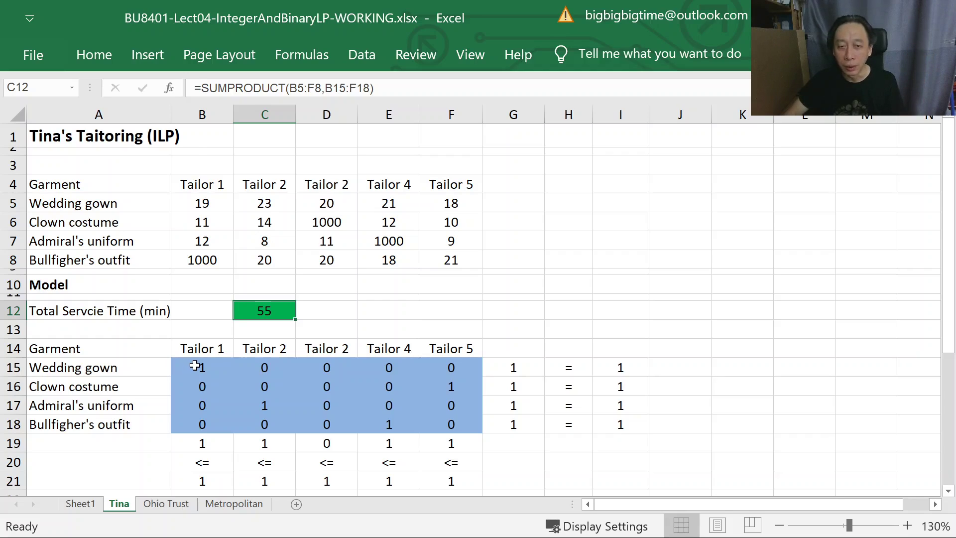
left_click_drag(191, 371, 465, 420)
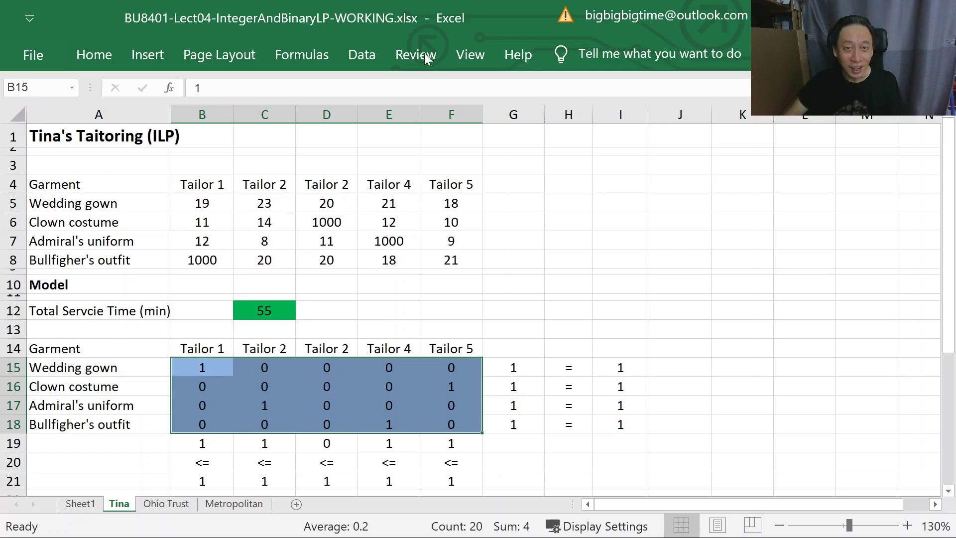
left_click(361, 55)
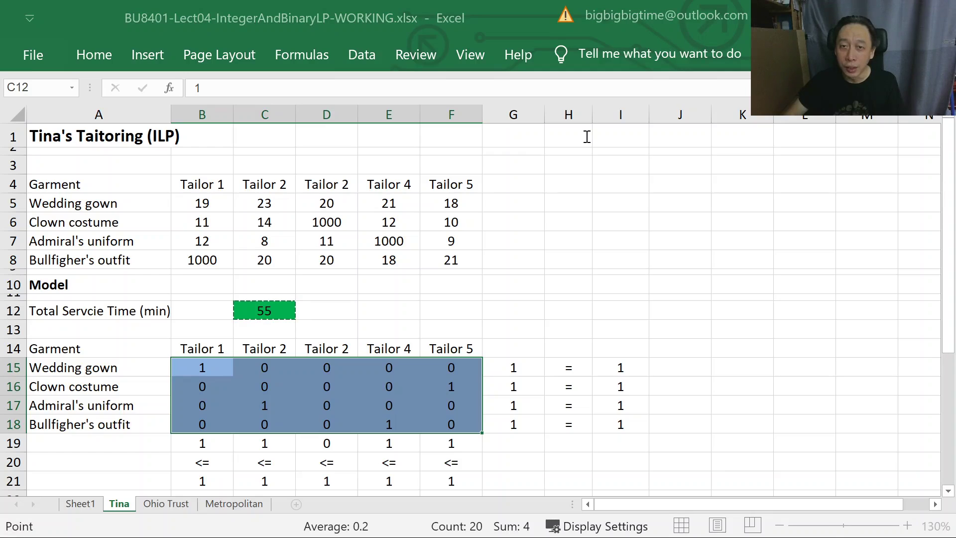
key("Tab")
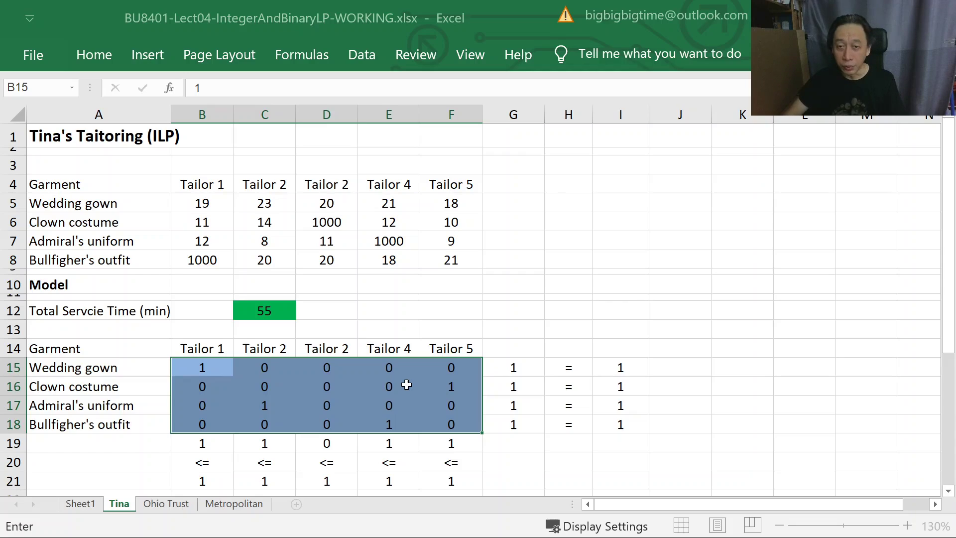
key("Return")
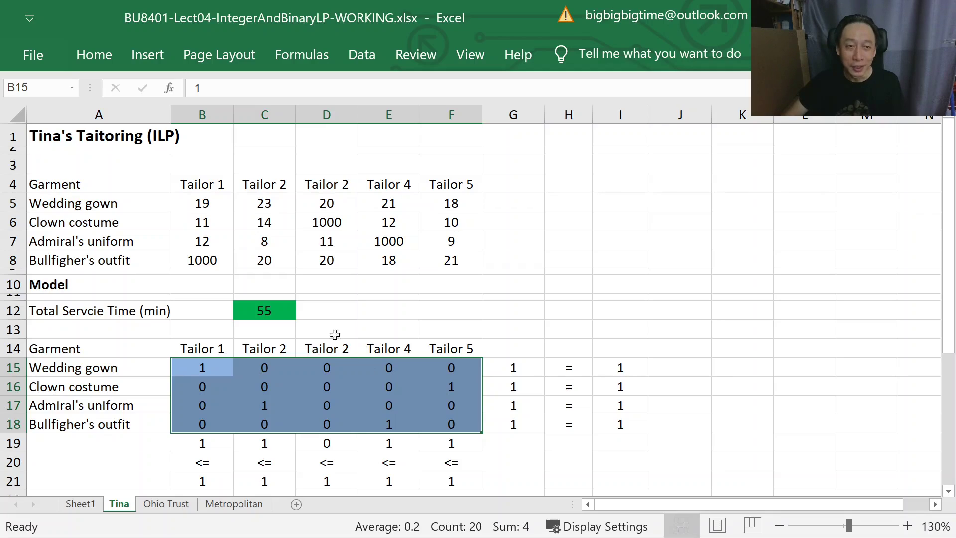
- Change the duplicate D4 header from Tailor 2 to 'Tailor 3'
left_click(192, 421)
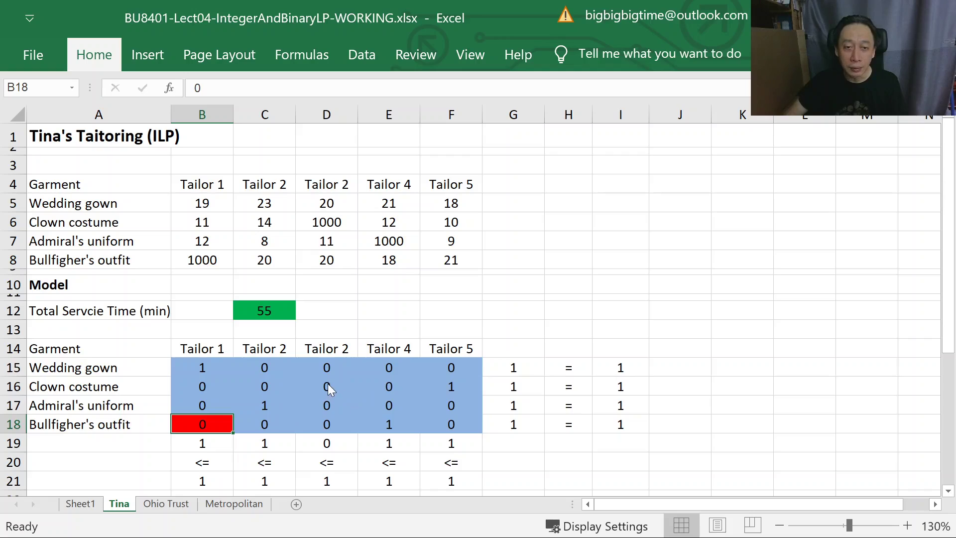
left_click(346, 180)
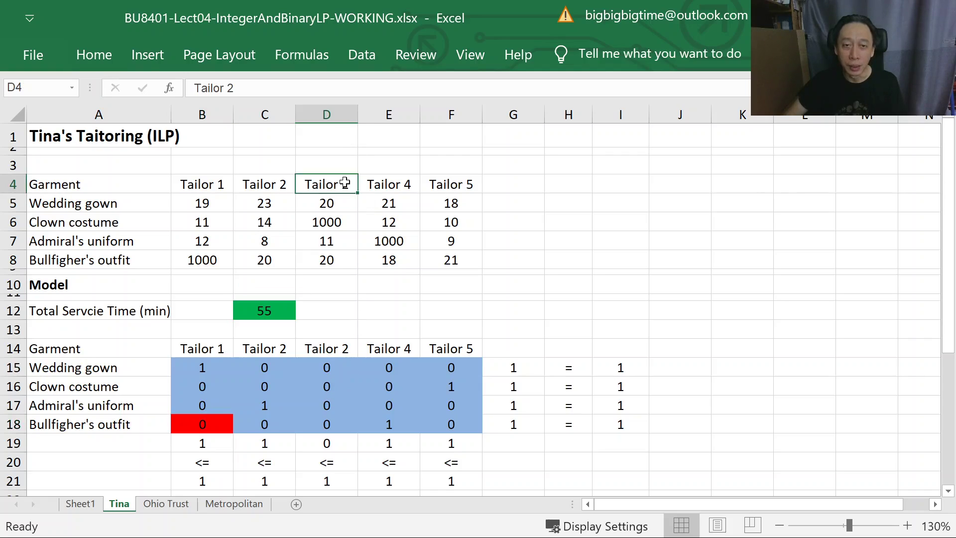
double_click(347, 181)
key("BackSpace")
type("3")
left_click(355, 347)
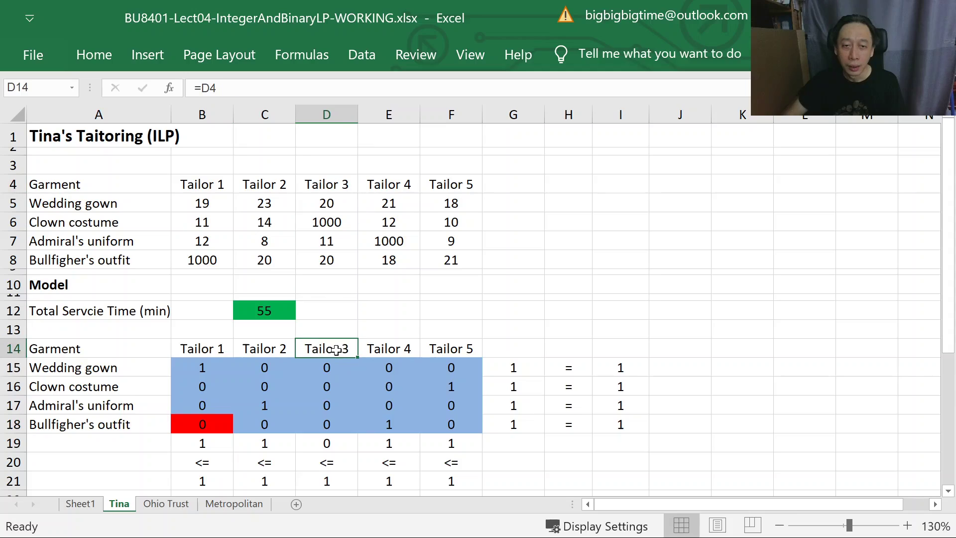
- Give assignment cells D16 and E17 the same red fill as B18
left_click(331, 366)
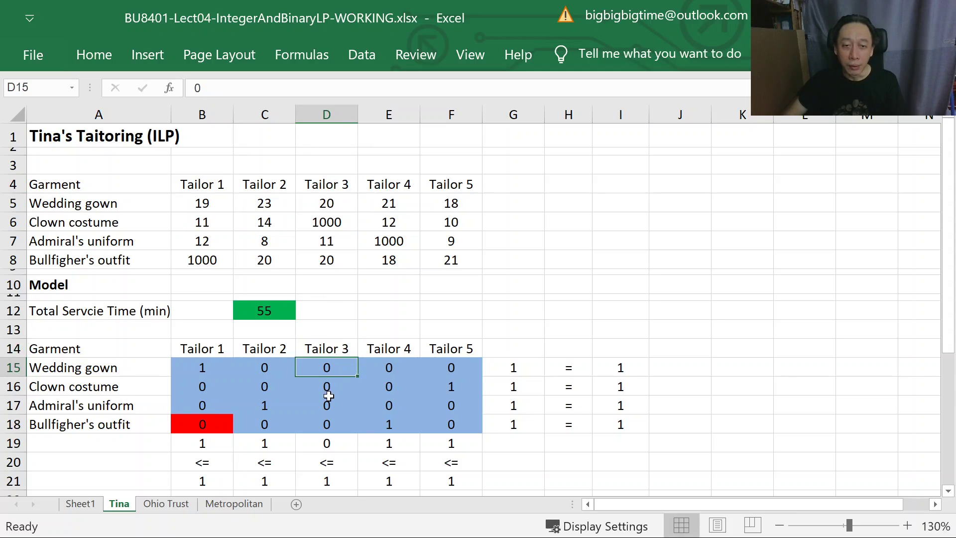
left_click(330, 386)
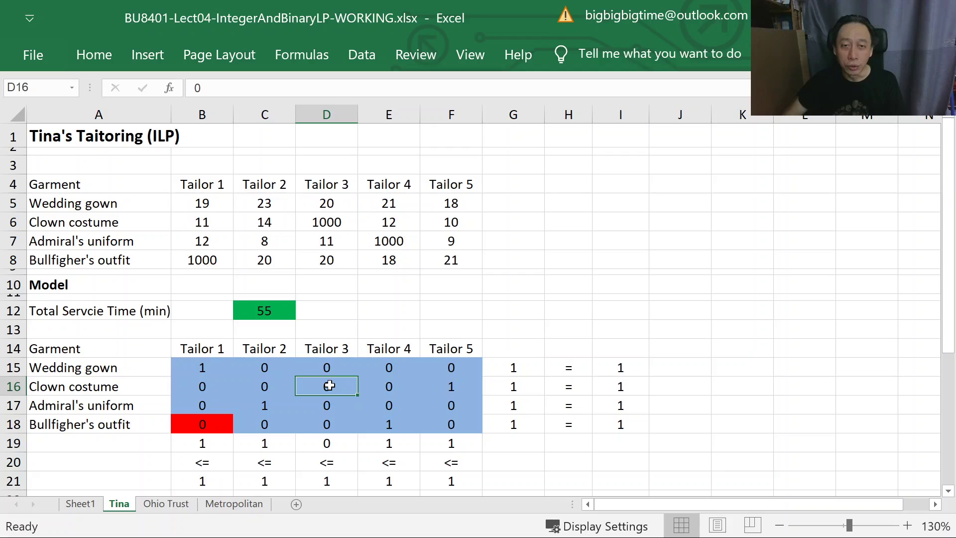
left_click(392, 405, "ctrl")
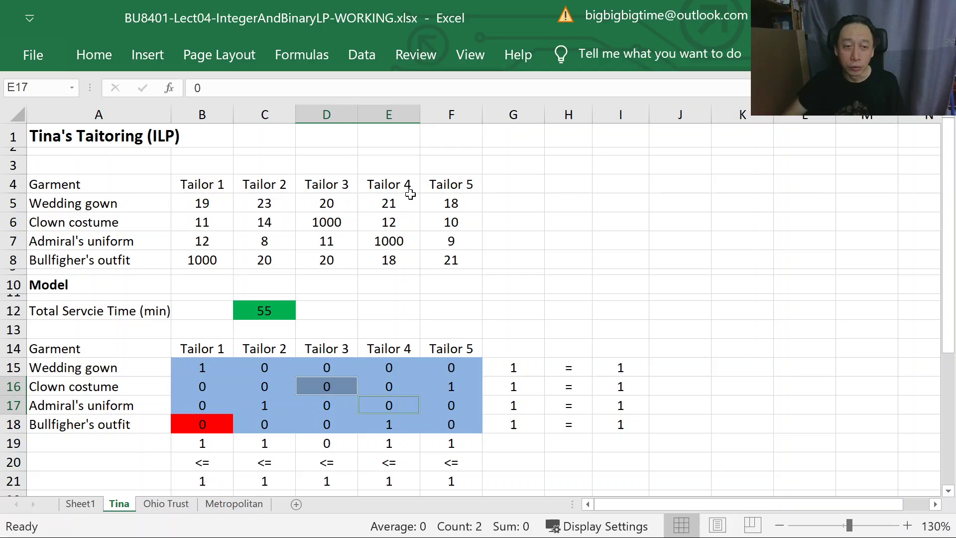
left_click(80, 54)
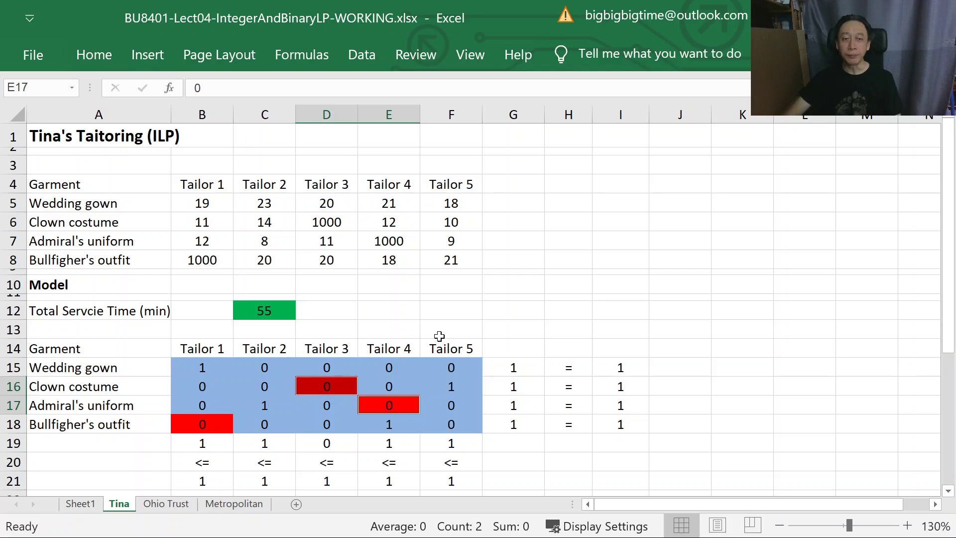
left_click(475, 332)
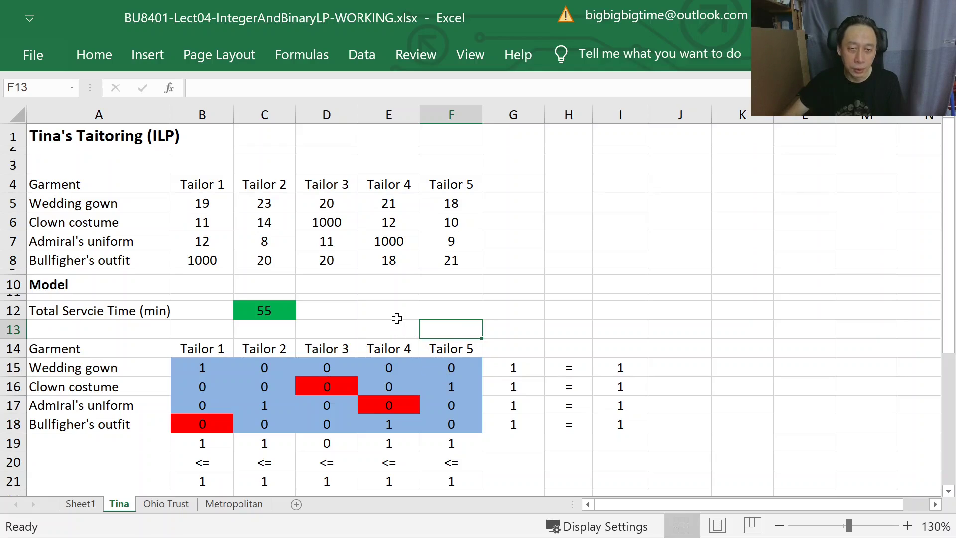
left_click(396, 318)
type("=sump")
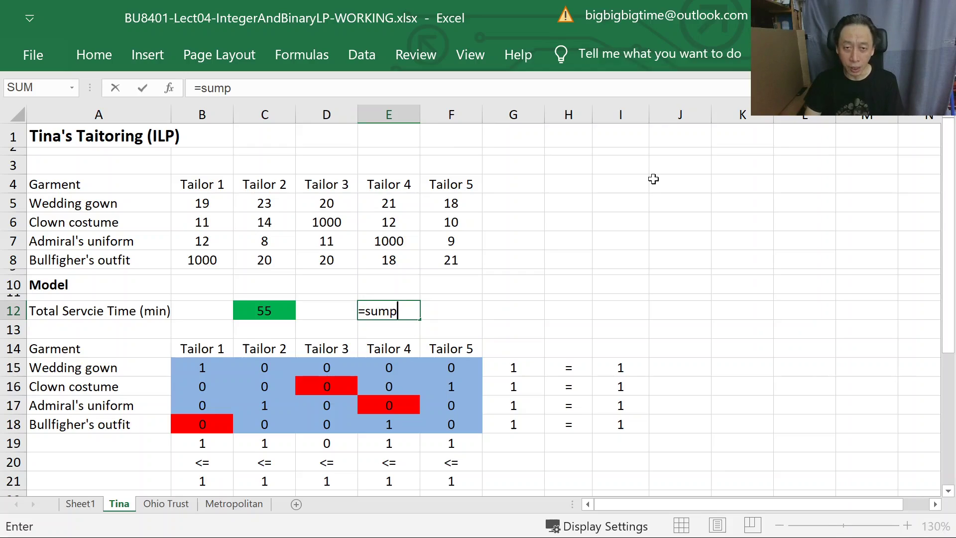
type("roduct(")
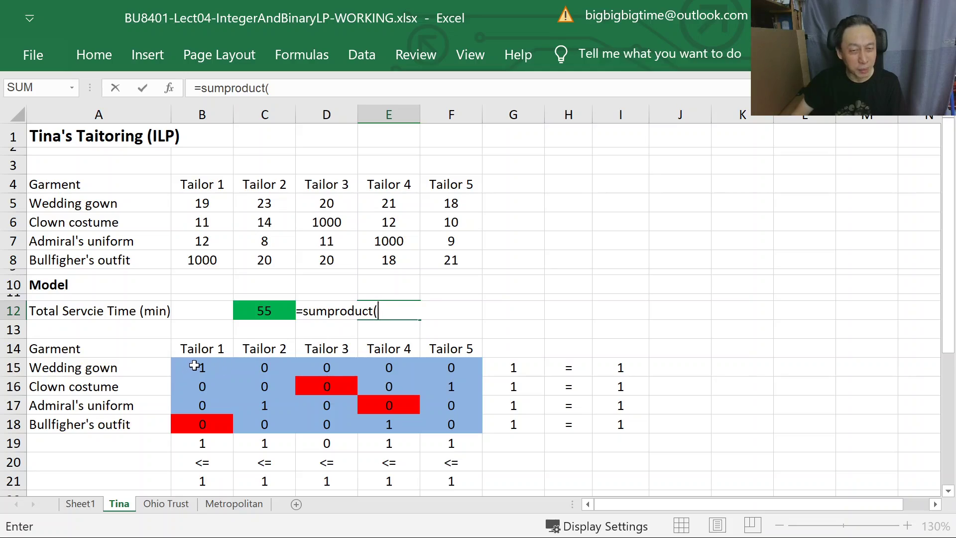
left_click_drag(194, 366, 267, 405)
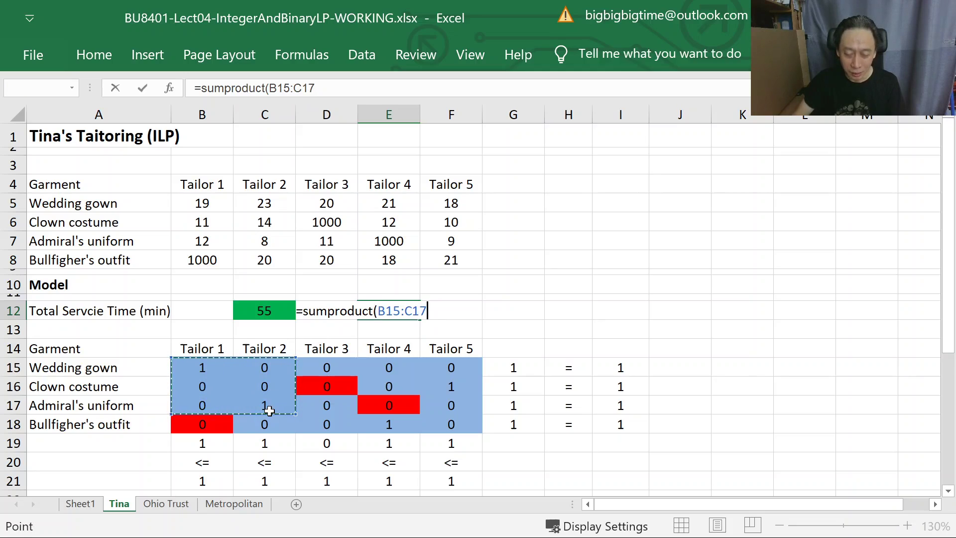
type(",")
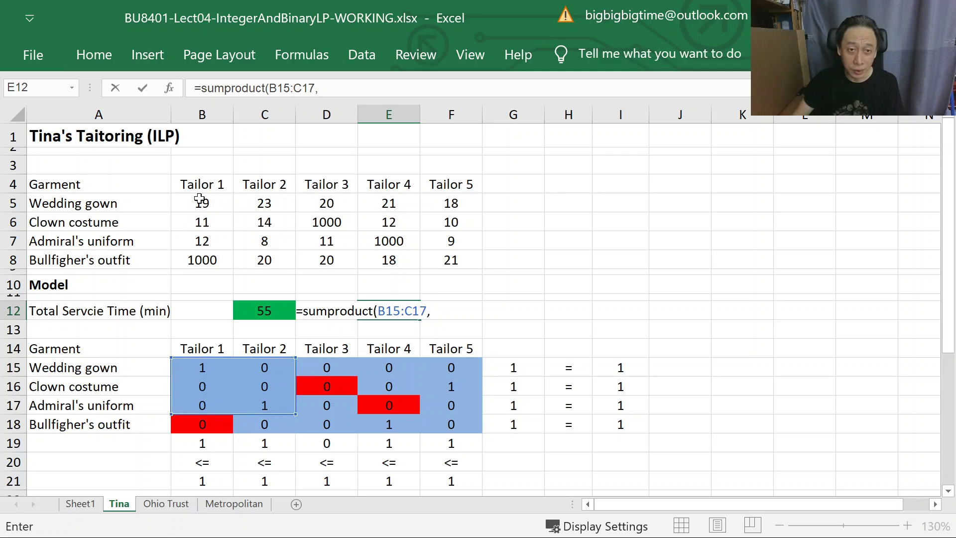
left_click_drag(199, 199, 264, 241)
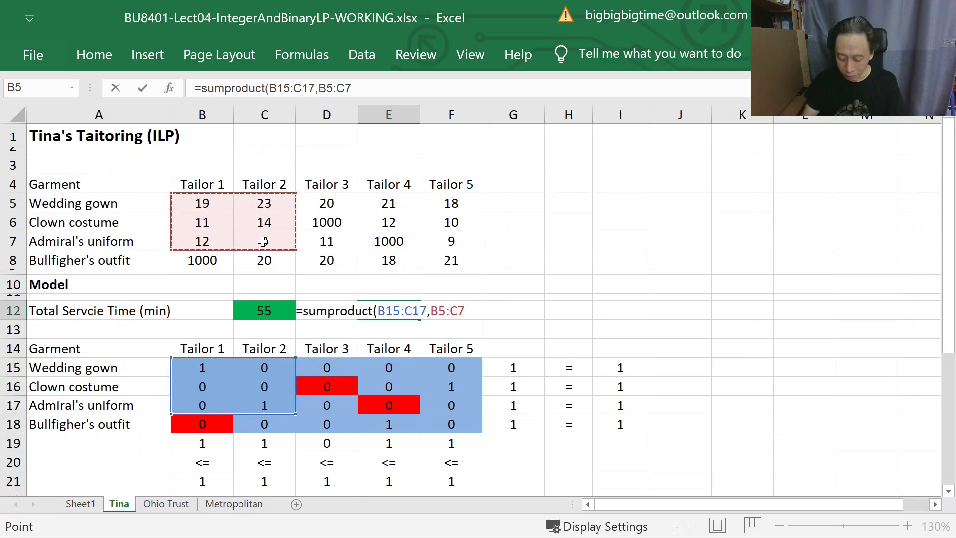
type(")+sump")
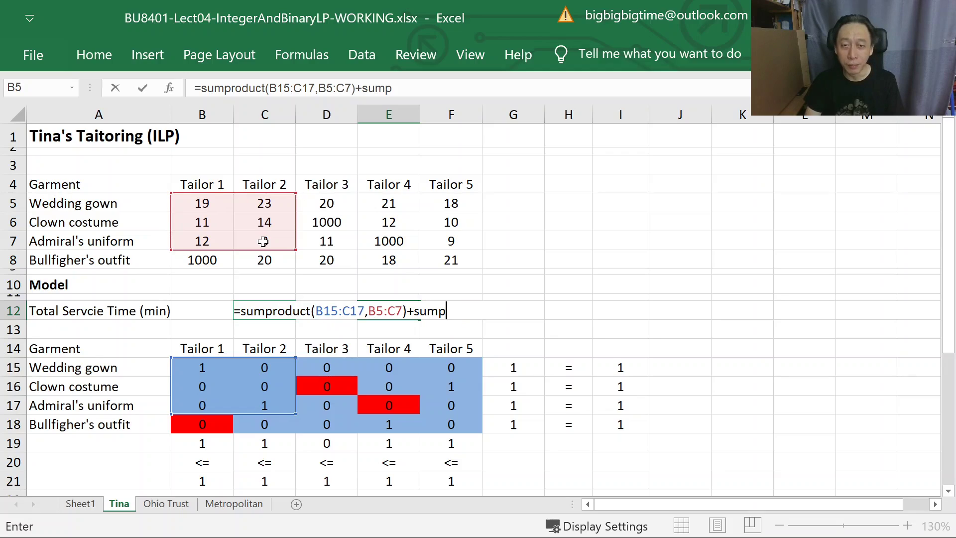
type("ro")
key("Tab")
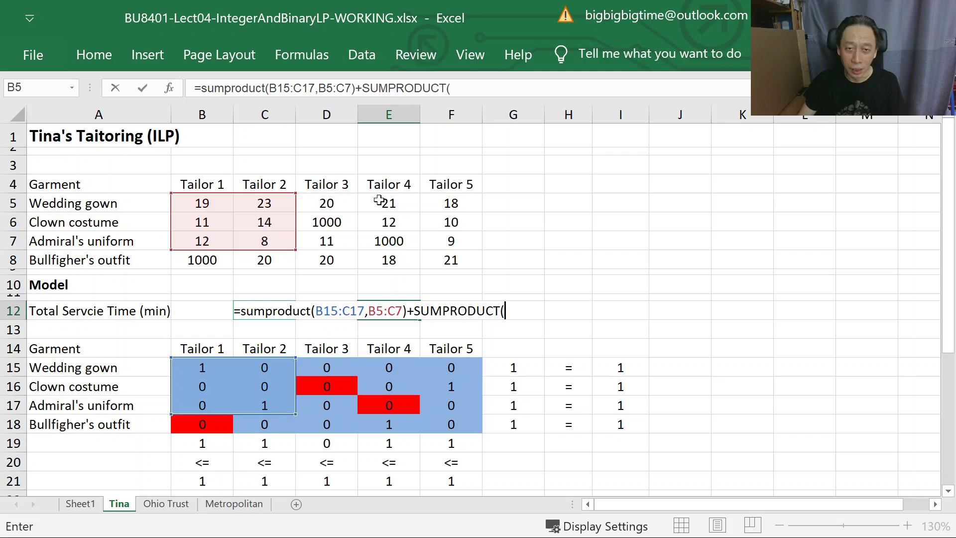
left_click_drag(386, 199, 422, 220)
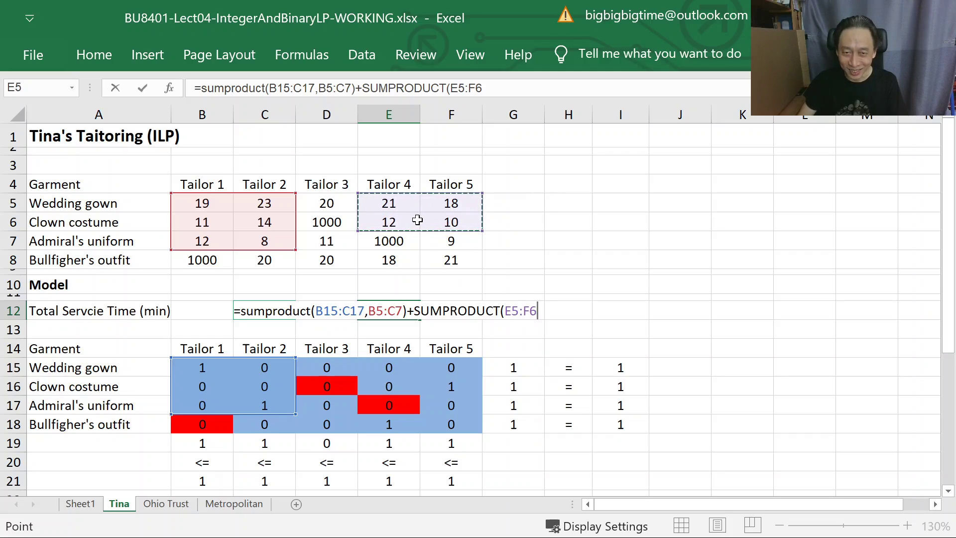
type(",")
left_click_drag(393, 368, 453, 391)
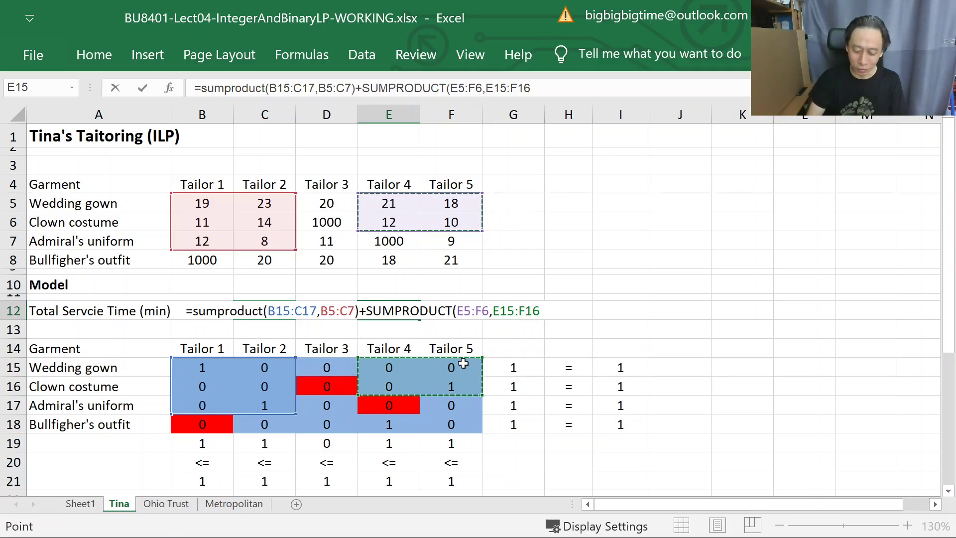
type(")")
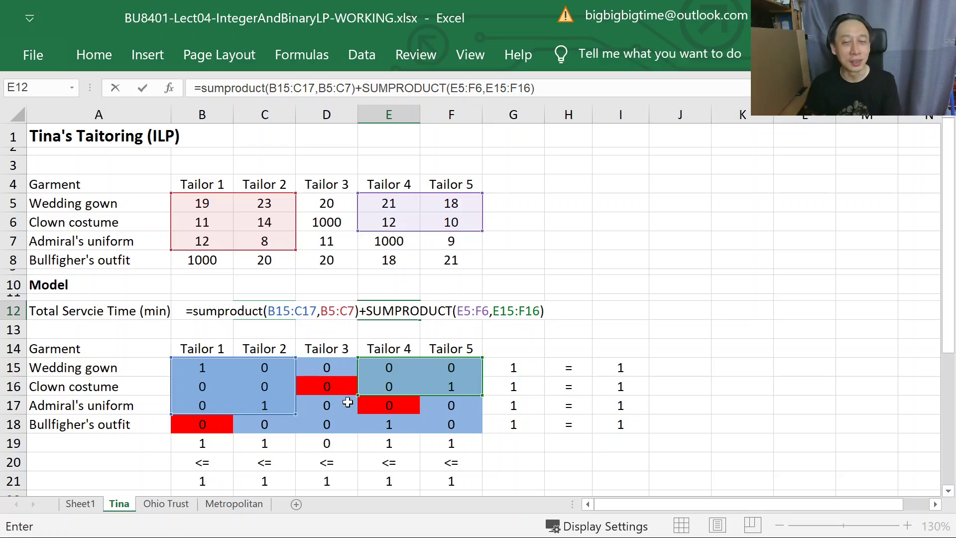
key("Return")
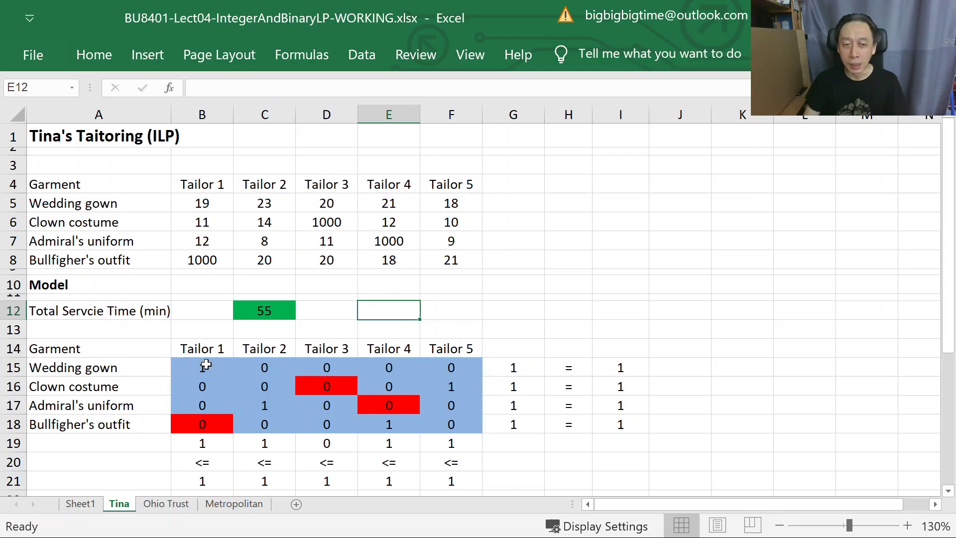
- Select the 1000-minute times in B8, D6 and E7 for an orange fill
left_click_drag(203, 367, 462, 433)
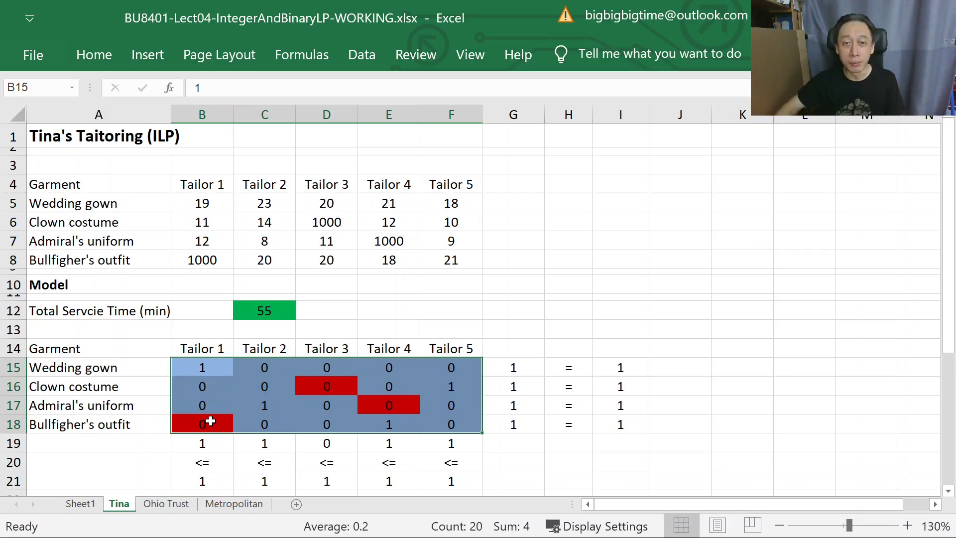
left_click(200, 259)
left_click(334, 222, "ctrl")
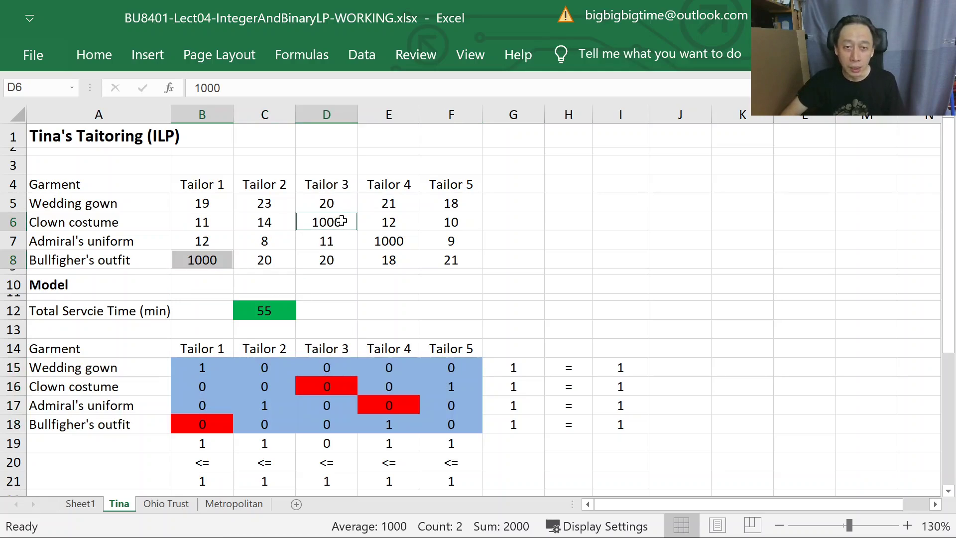
left_click(390, 240, "ctrl")
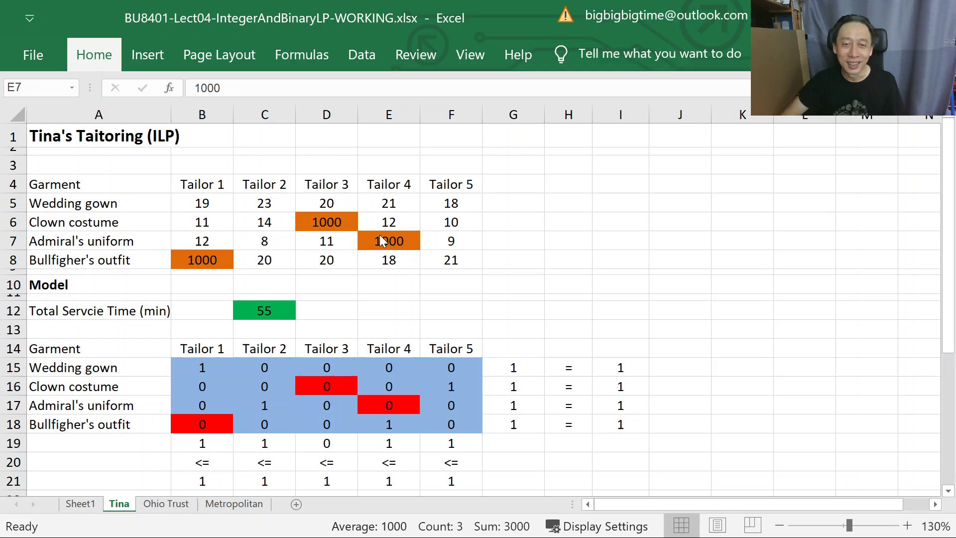
left_click(202, 255)
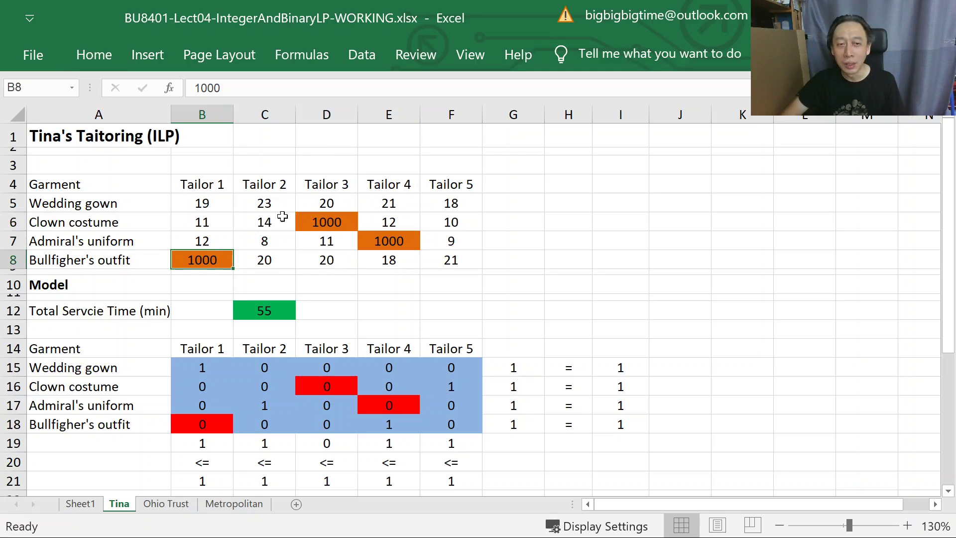
left_click(322, 218)
left_click(389, 240)
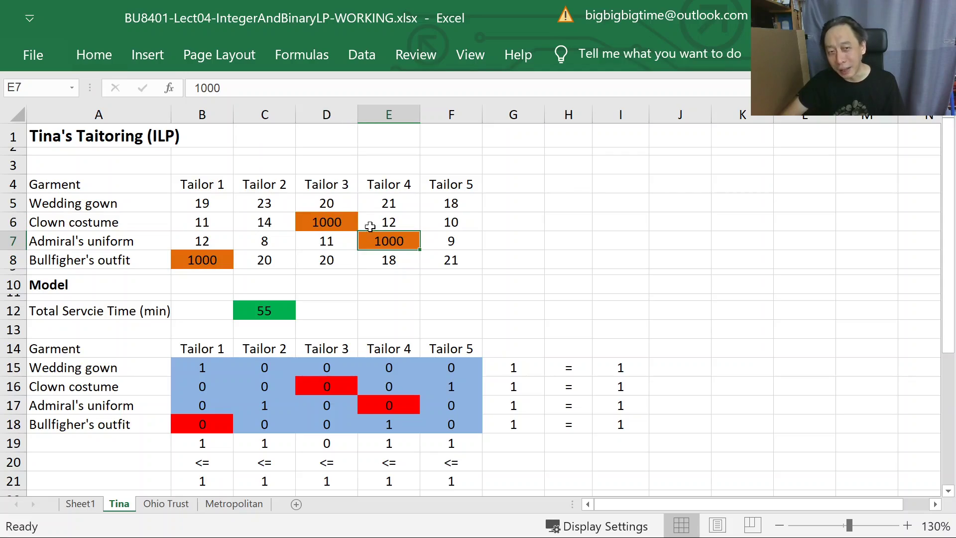
left_click(345, 220)
left_click(184, 262)
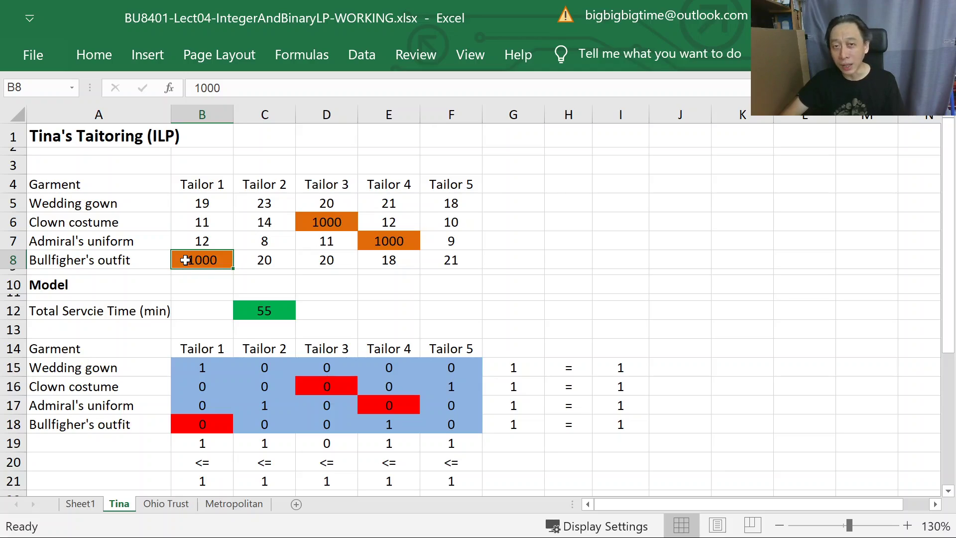
left_click(198, 426)
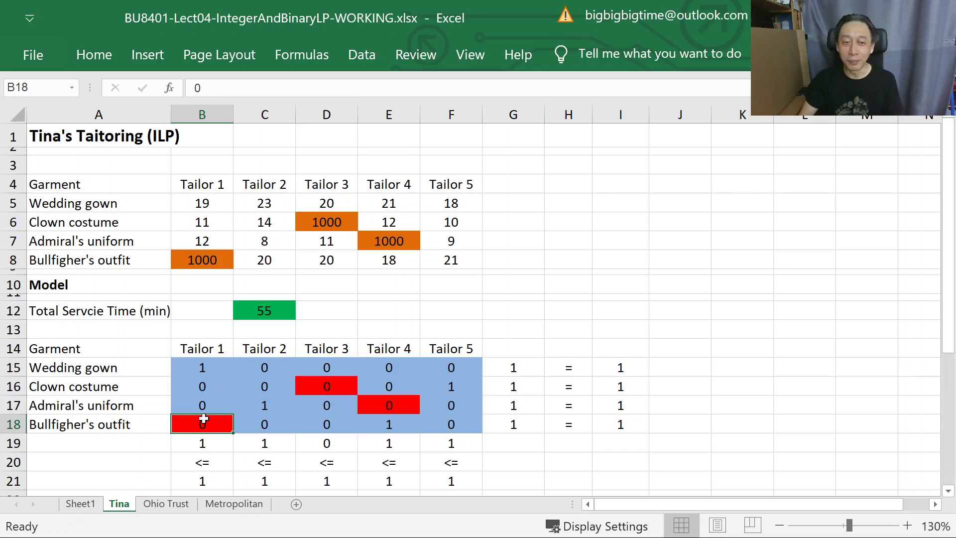
type("1")
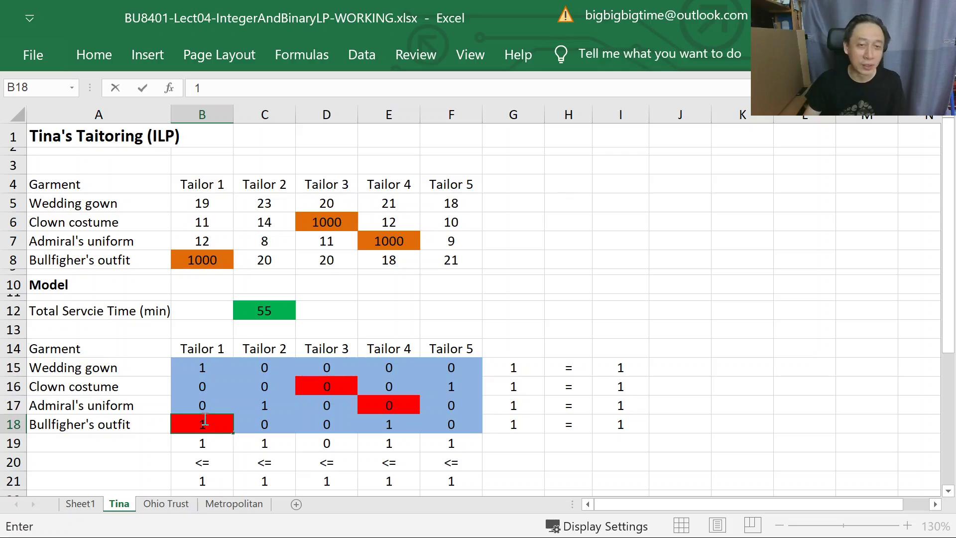
key("Return")
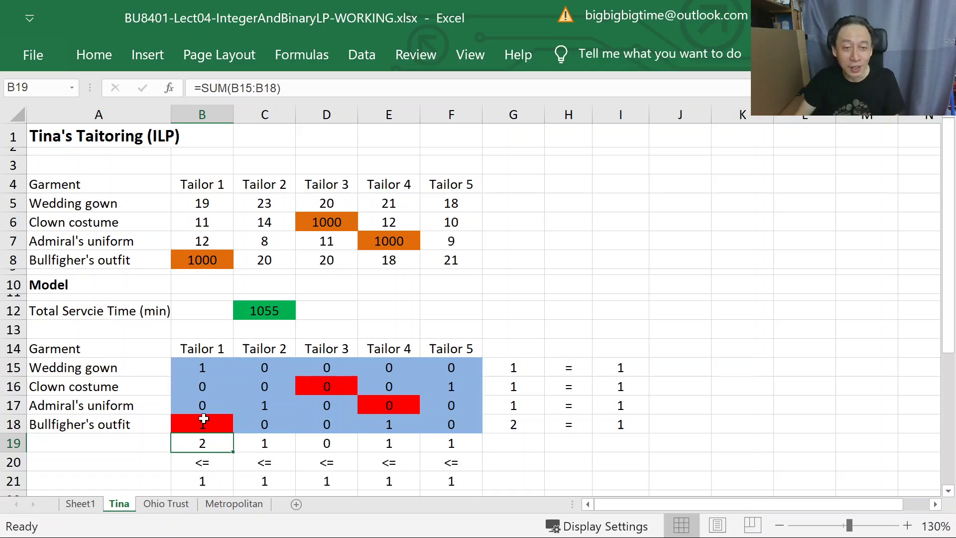
left_click(204, 419)
type("0")
key("Return")
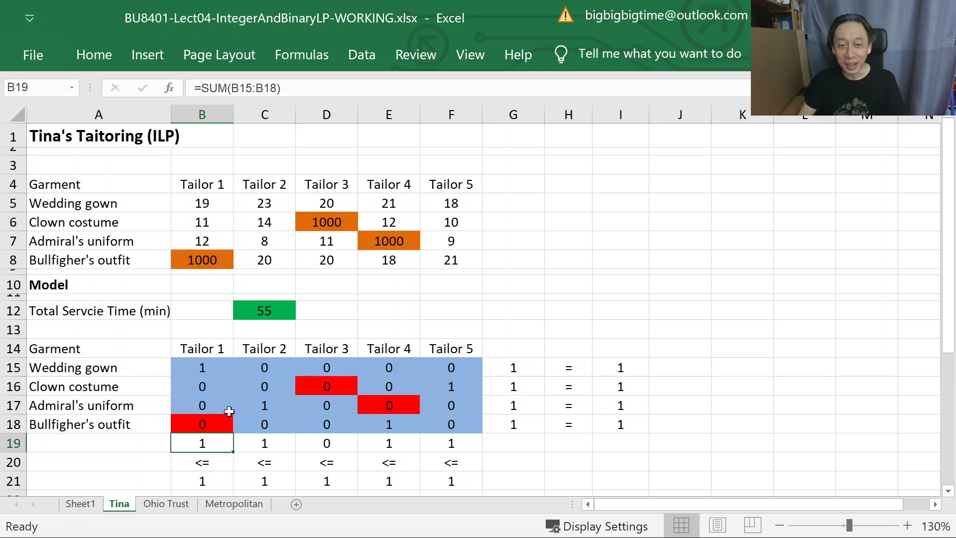
left_click(287, 314)
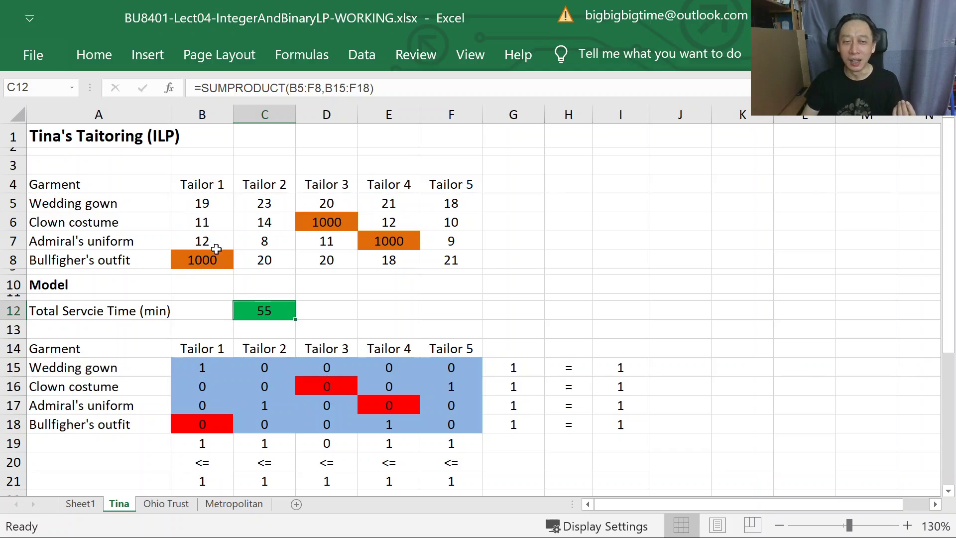
- Review the 1000-minute penalty times in B8, D6, E7 and Tailor 2's service times
left_click(213, 262)
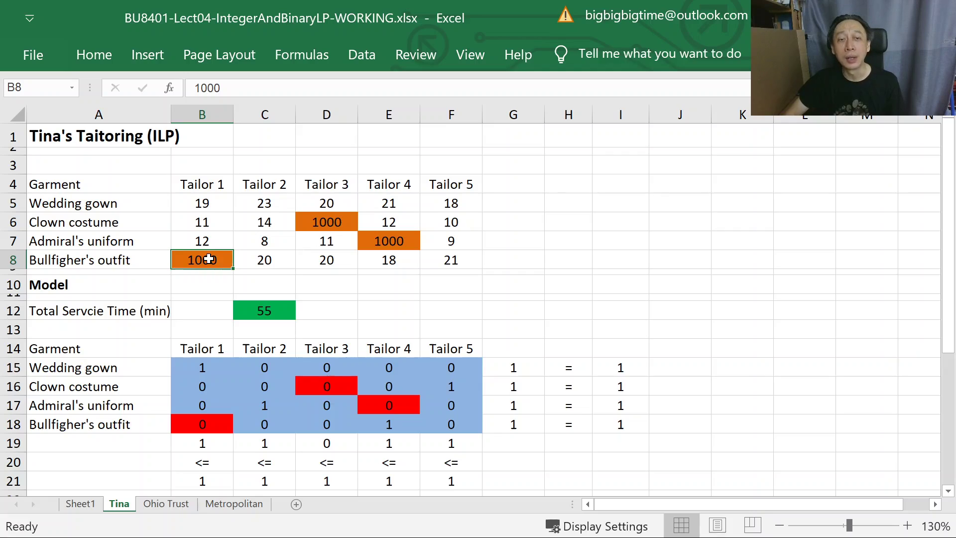
left_click(328, 224)
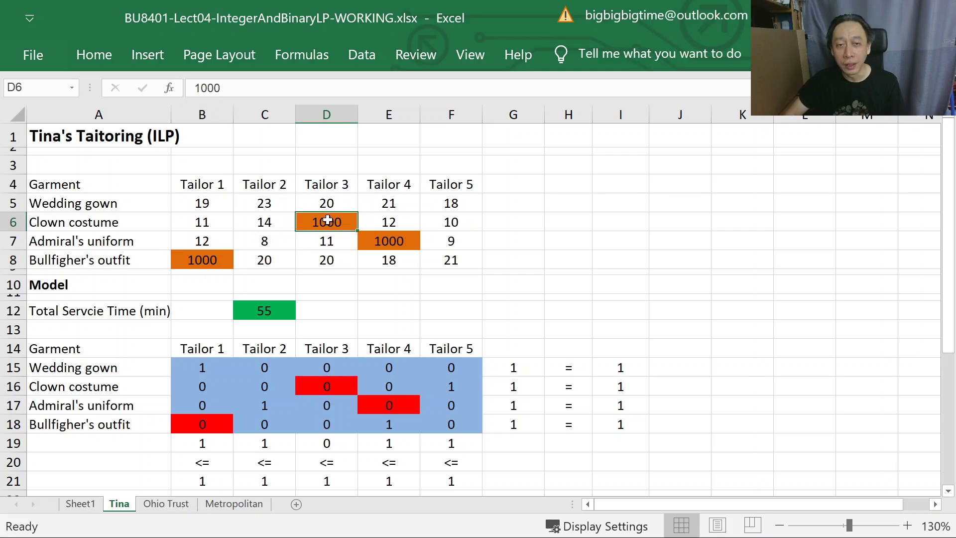
left_click(388, 240)
left_click(323, 222)
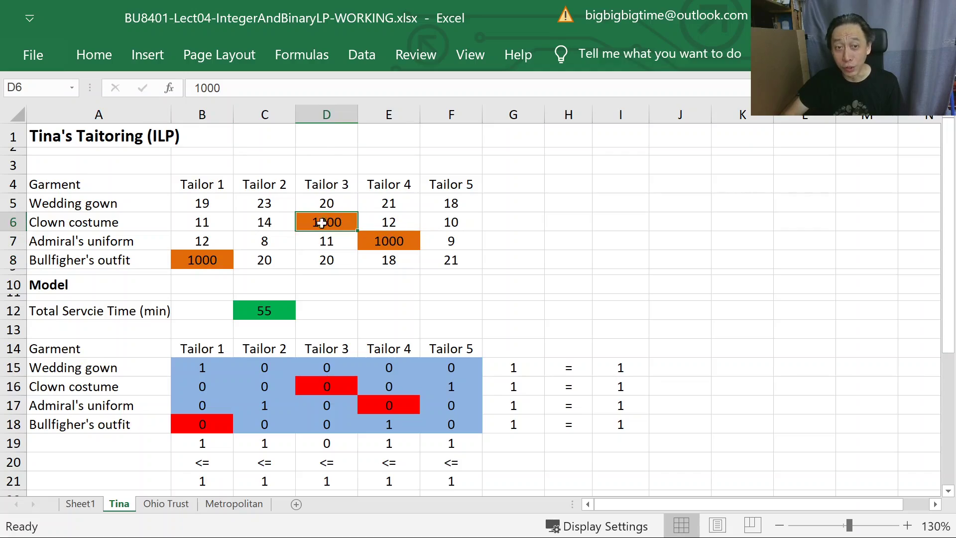
left_click(195, 260)
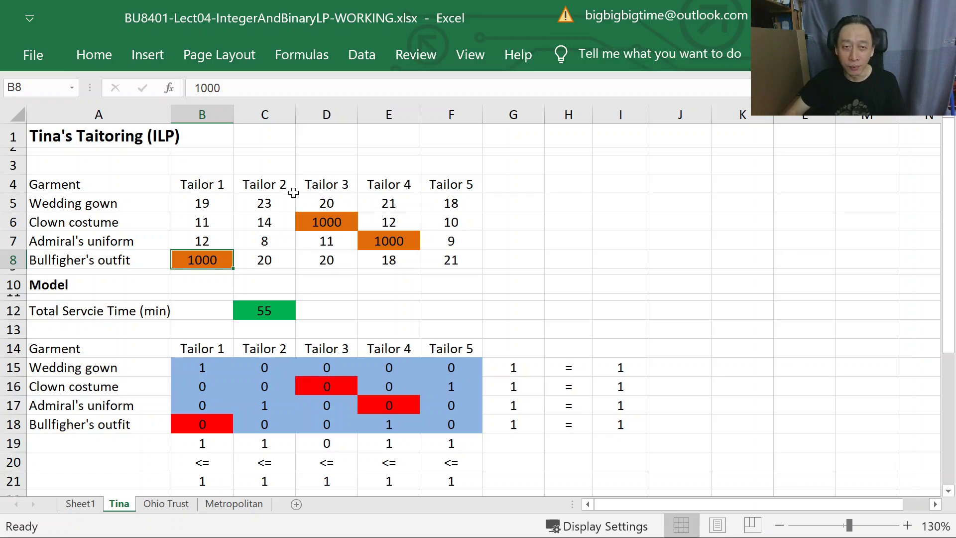
left_click(263, 201)
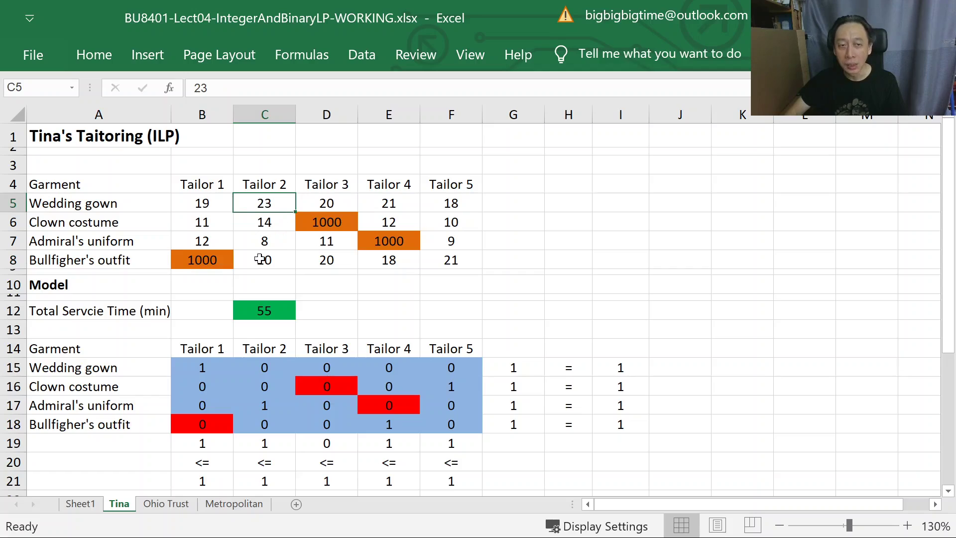
left_click(263, 260)
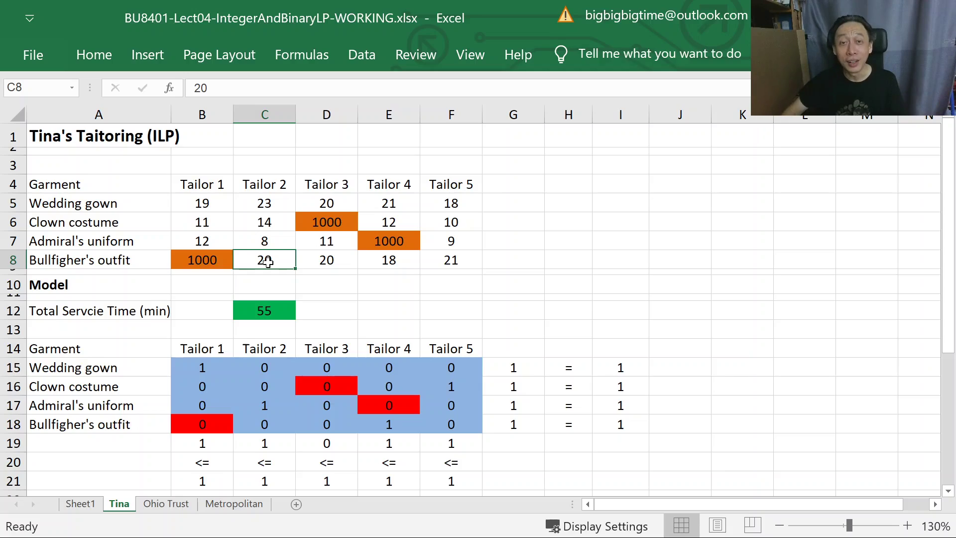
left_click(188, 260)
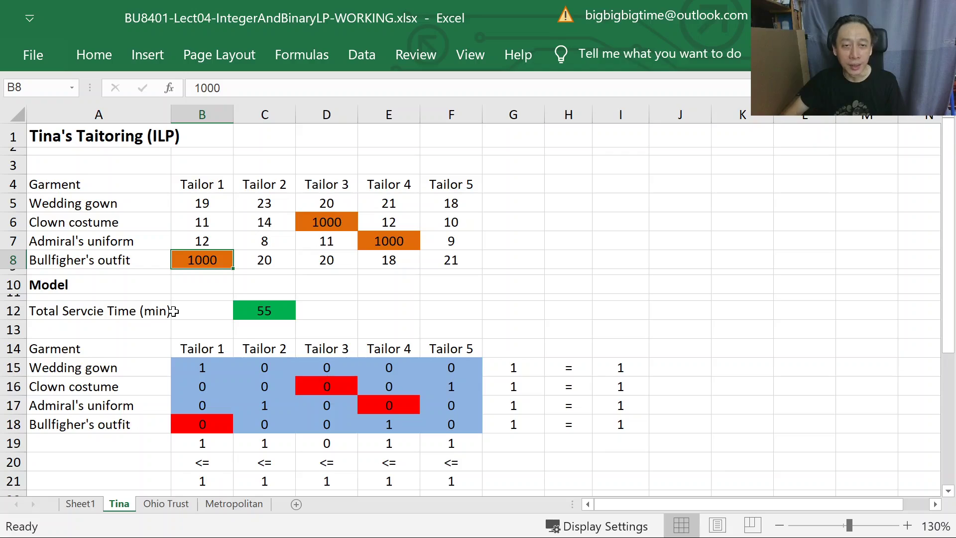
- Inspect the SUMPRODUCT ranges in C12, then delete the values in B15:F18
left_click(270, 310)
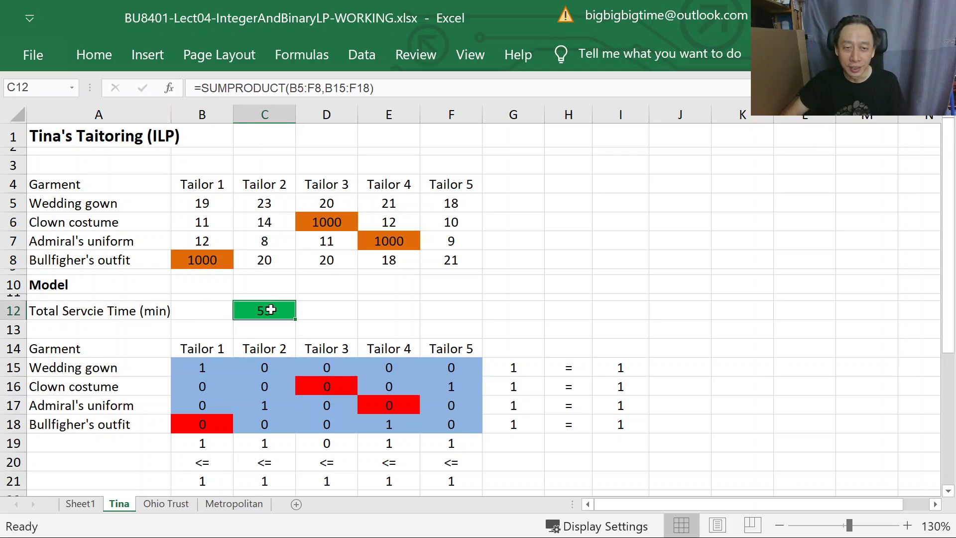
double_click(270, 310)
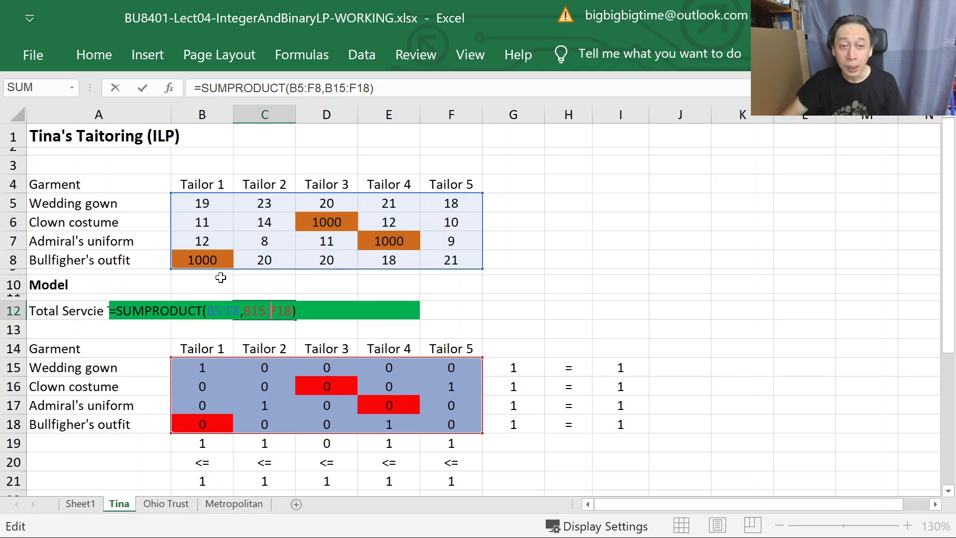
key("ctrl+Return")
left_click_drag(204, 367, 445, 418)
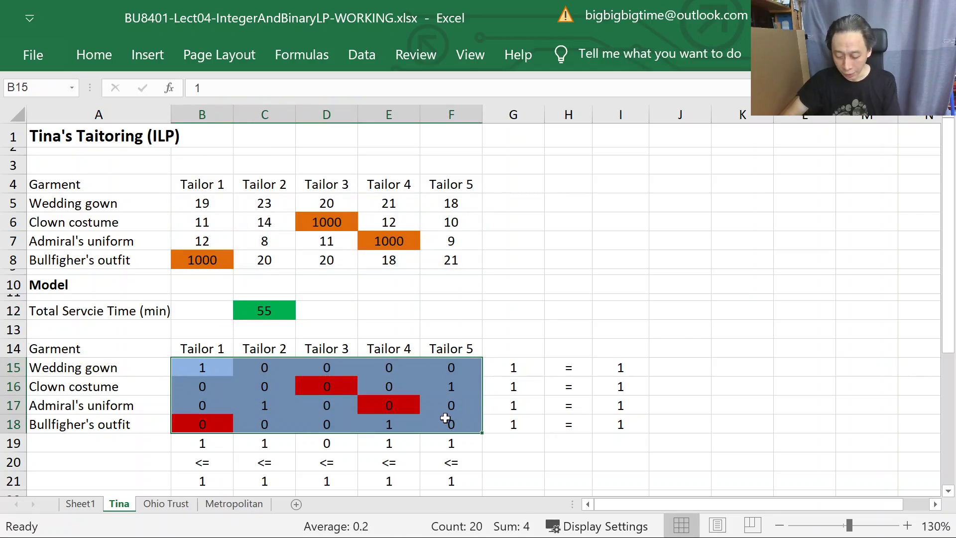
key("Delete")
left_click(473, 286)
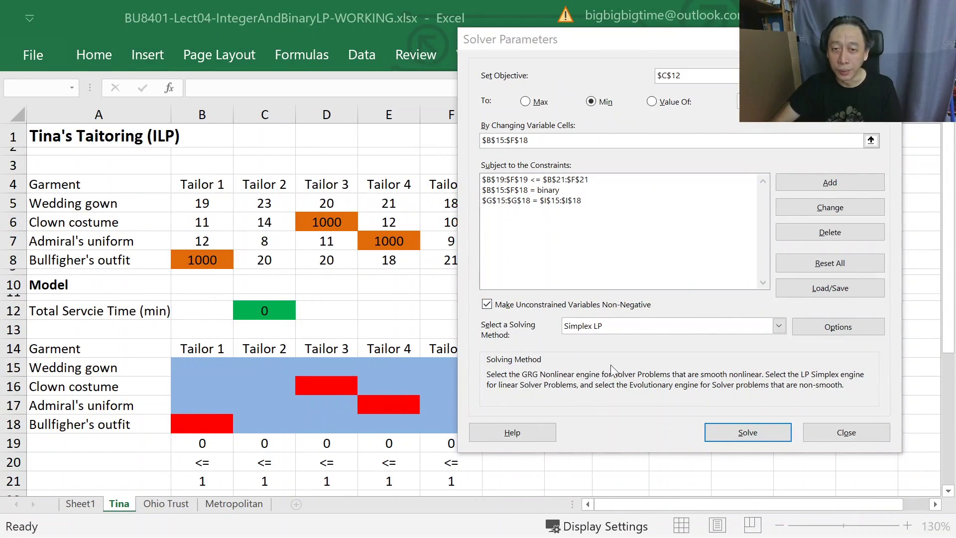
- Solve the model with the binary constraint on B15:F18 and keep the solution
left_click(513, 191)
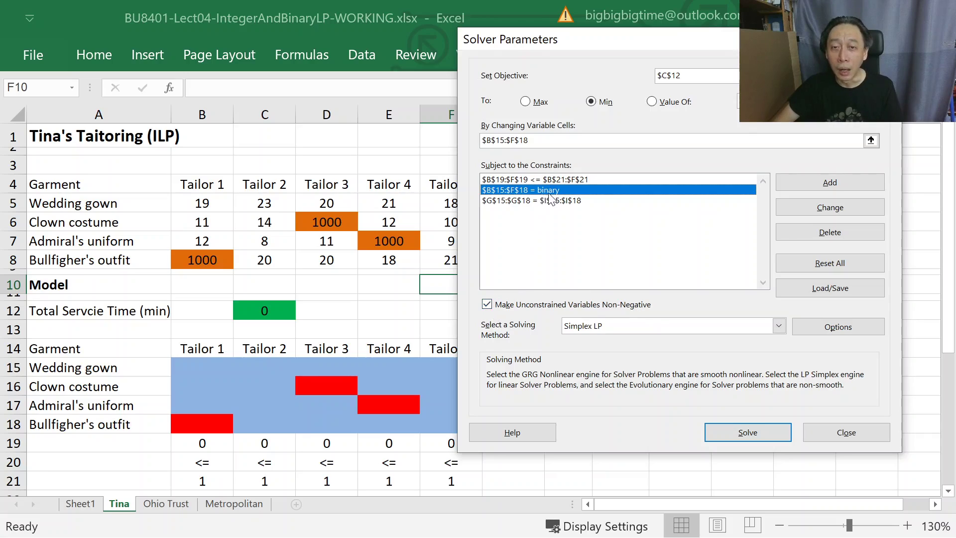
left_click(748, 433)
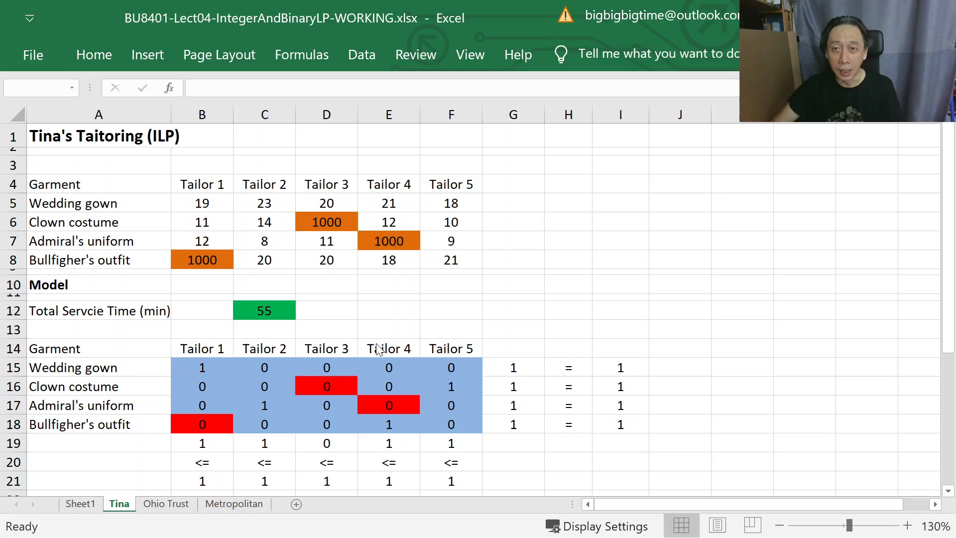
key("alt+Tab")
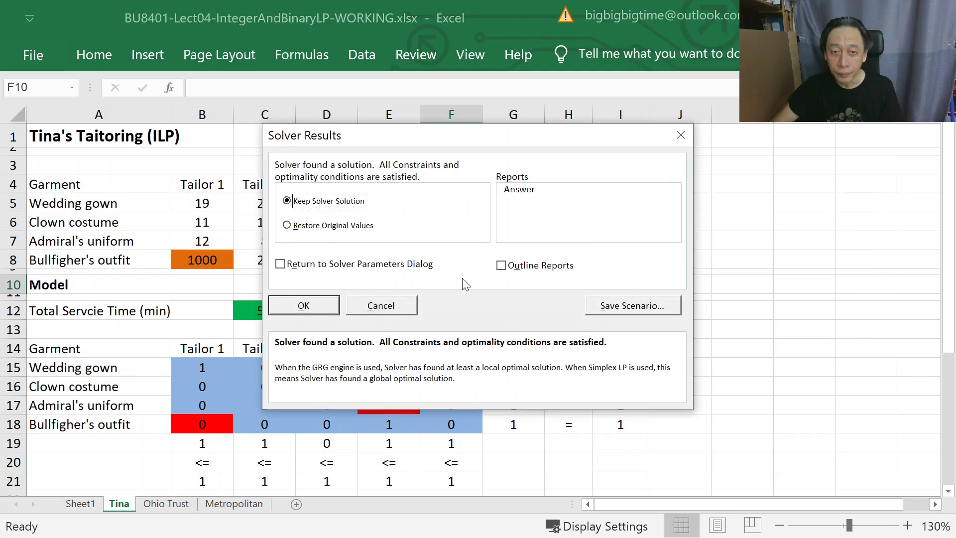
left_click(300, 304)
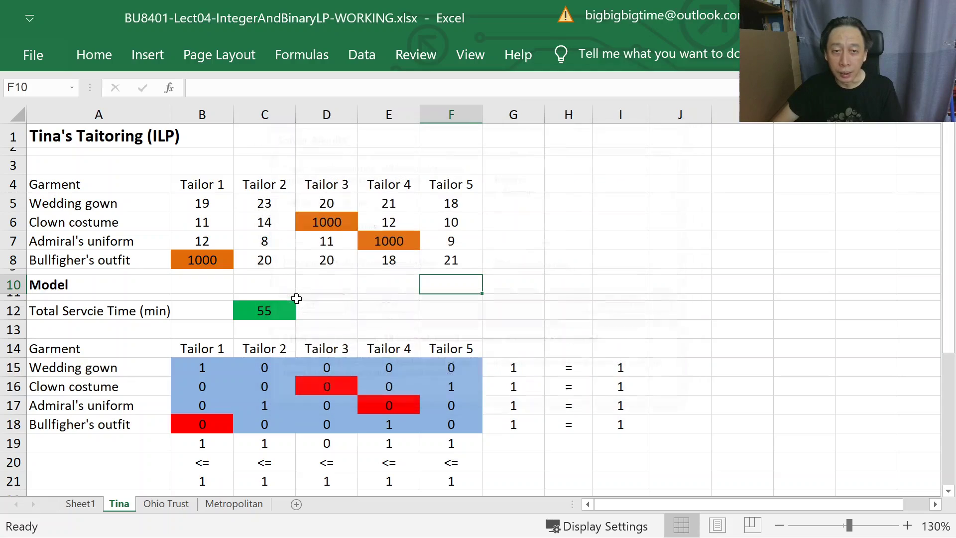
- Verify the Tailor 4, Tailor 2 and Tailor 5 assignments, then reopen Solver Parameters
left_click(367, 371)
left_click(367, 386)
left_click(367, 401)
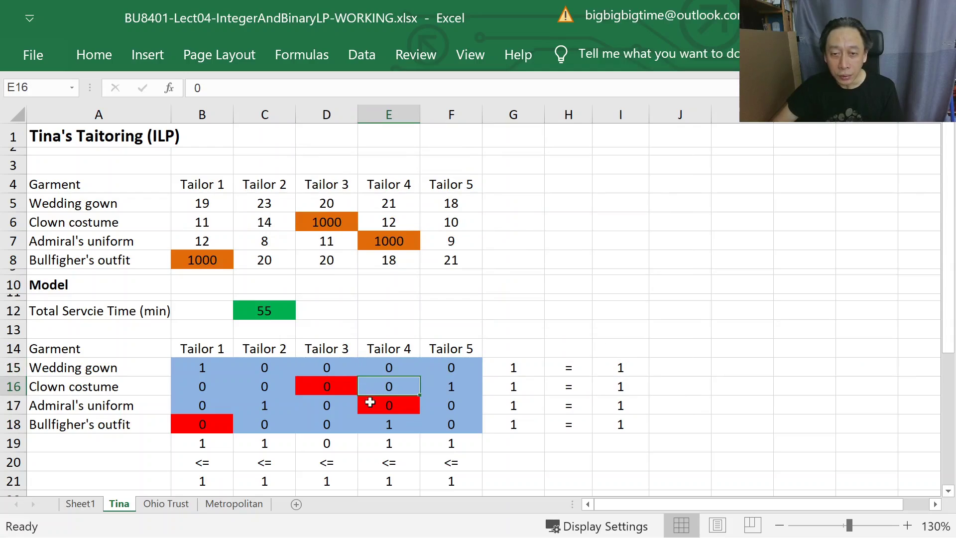
left_click(367, 423)
left_click(288, 423)
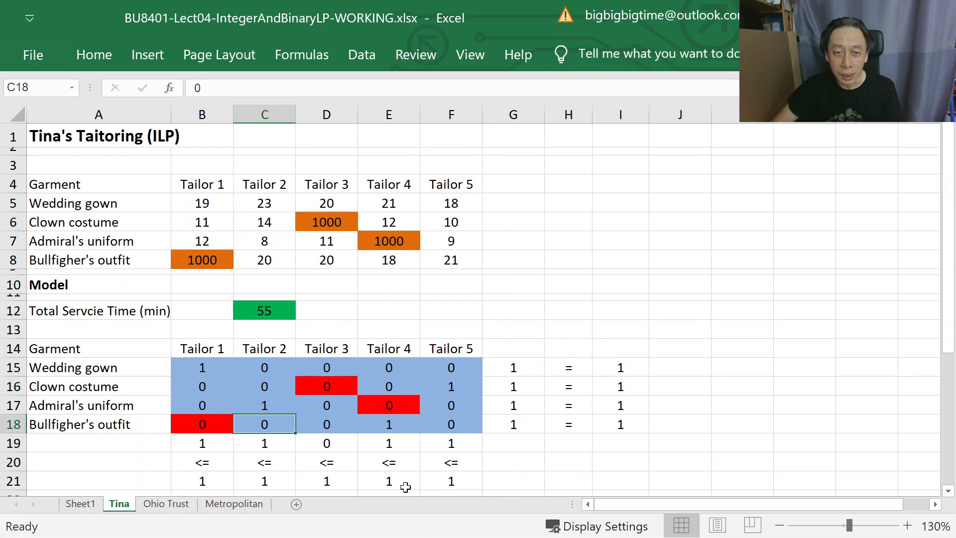
left_click(421, 417)
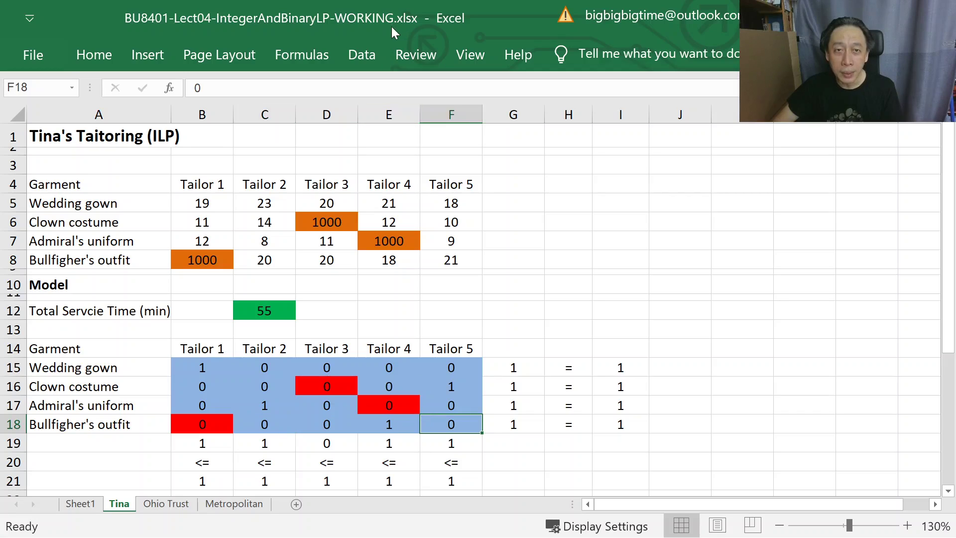
left_click(362, 55)
left_click(890, 99)
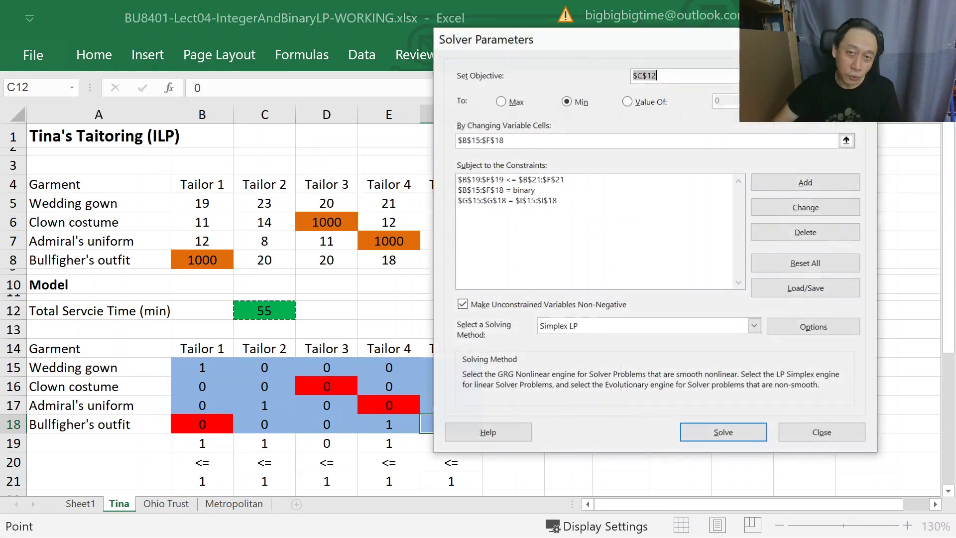
- Delete the binary constraint on B15:F18, solve the LP relaxation, and select the grid
left_click(504, 191)
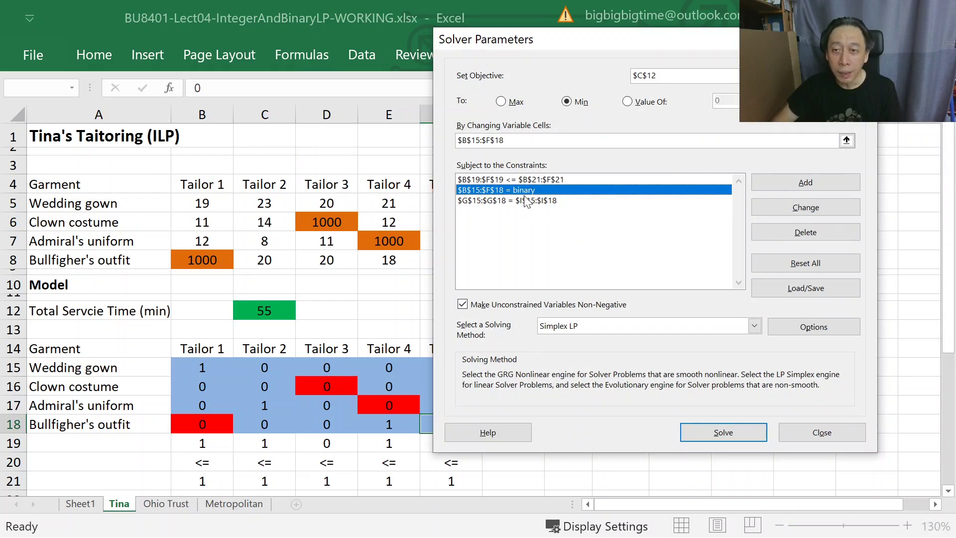
left_click(806, 234)
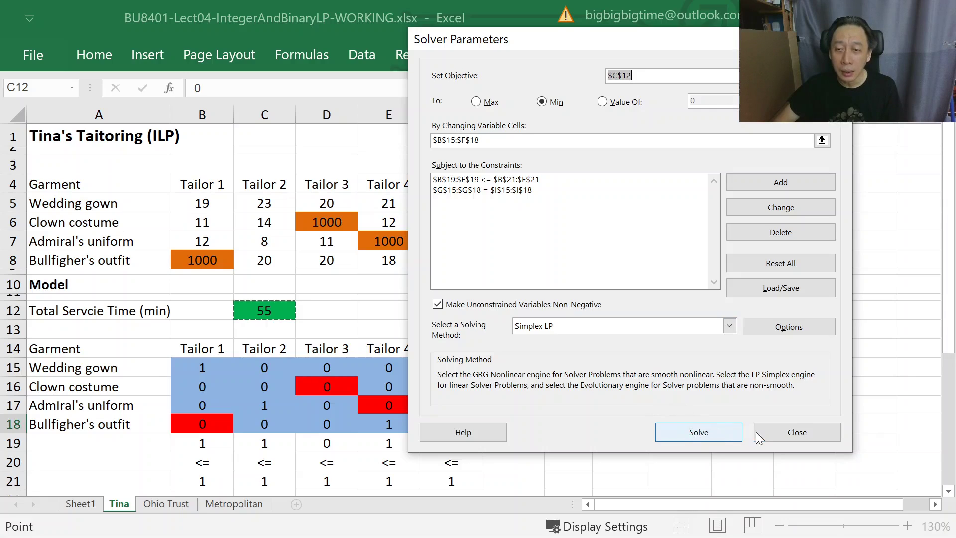
left_click(698, 431)
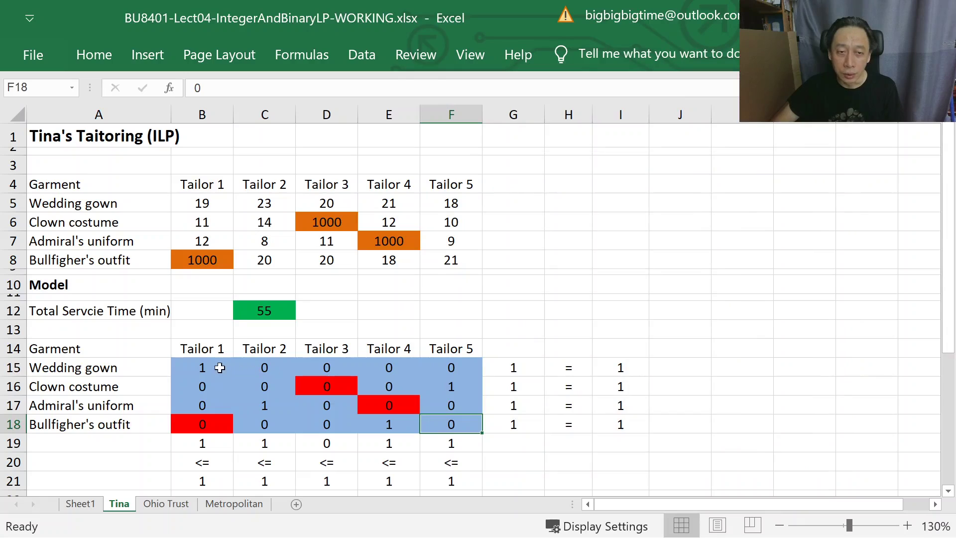
left_click_drag(216, 367, 456, 422)
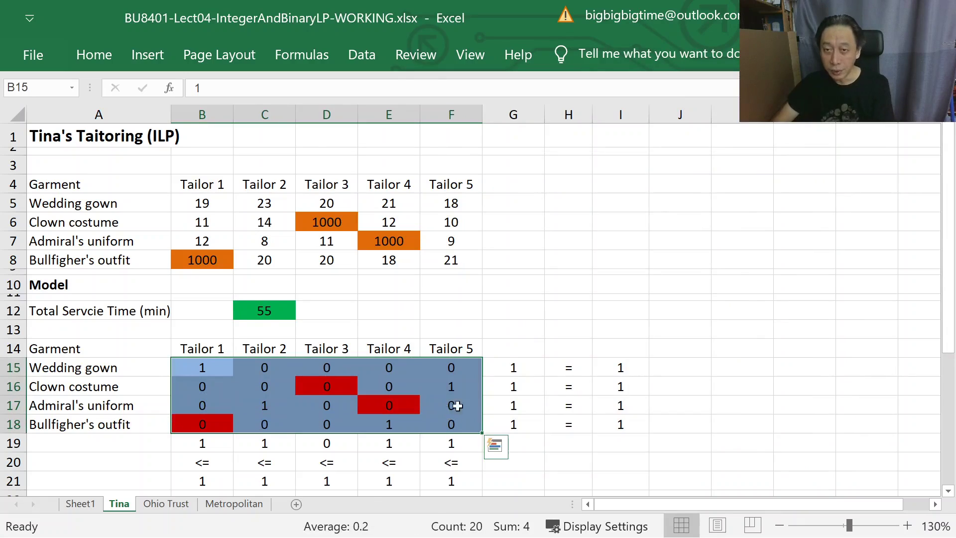
- Clear B15:F18, re-run Solver, and keep the 55-minute solution with 0/1 assignments
key("Delete")
left_click(642, 219)
left_click(362, 54)
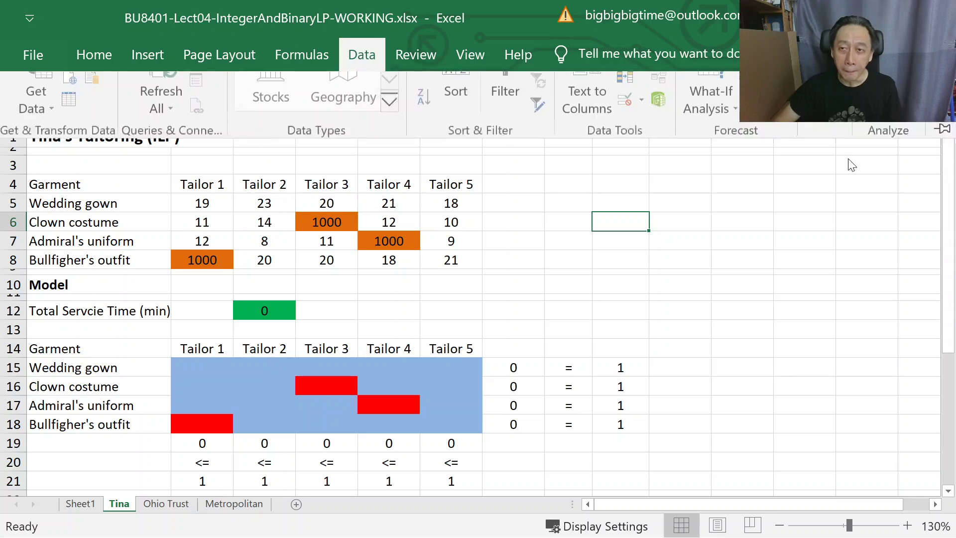
left_click(876, 112)
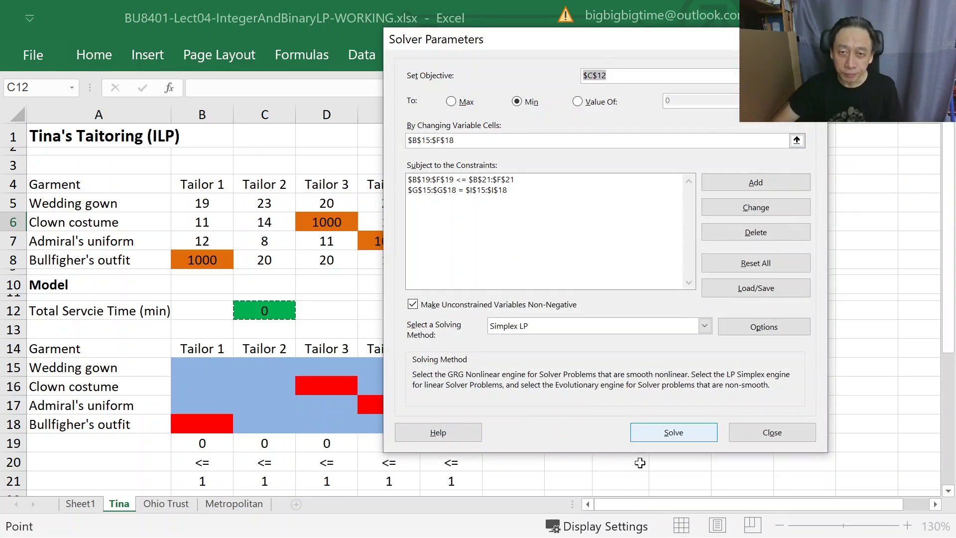
left_click(662, 439)
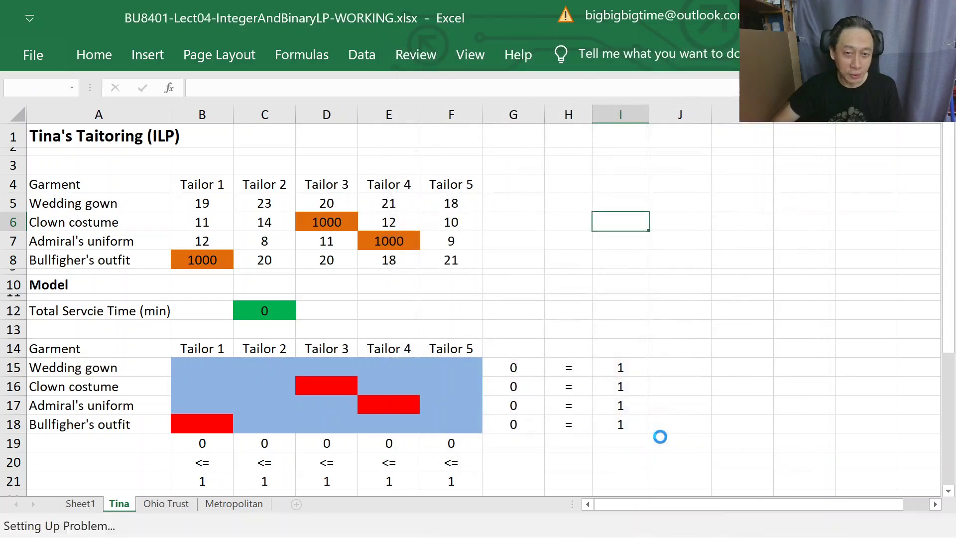
left_click_drag(338, 148, 517, 124)
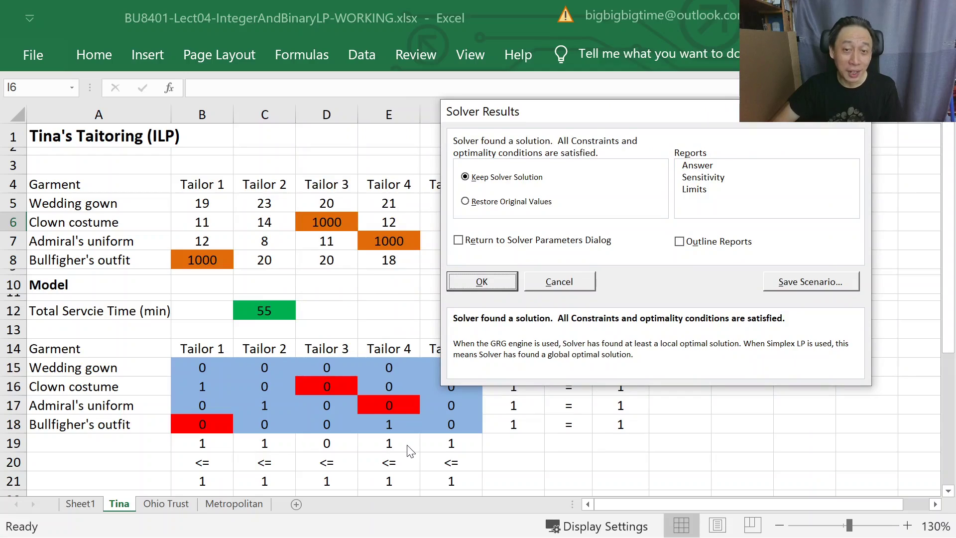
left_click(483, 280)
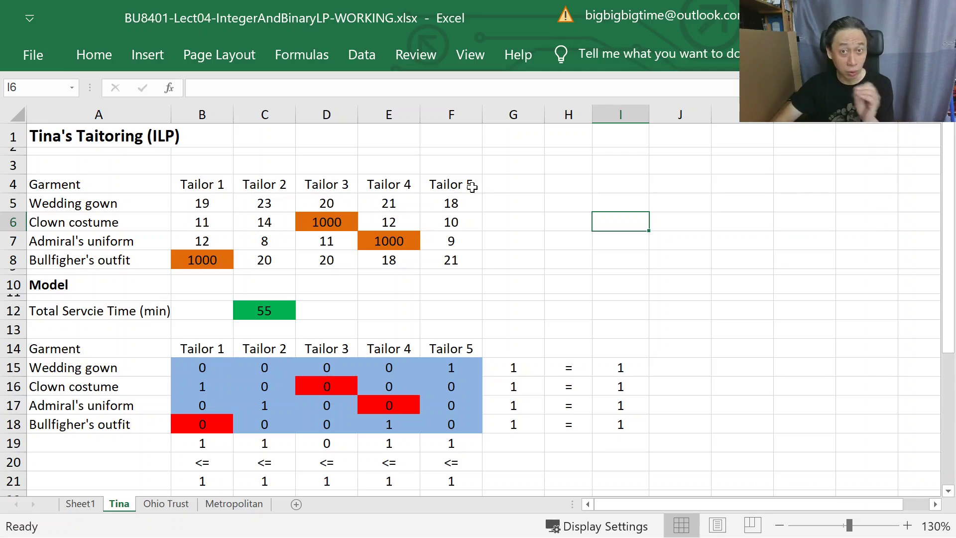
- Add a bin constraint on $B$15:$F$18 in Solver Parameters
left_click(360, 53)
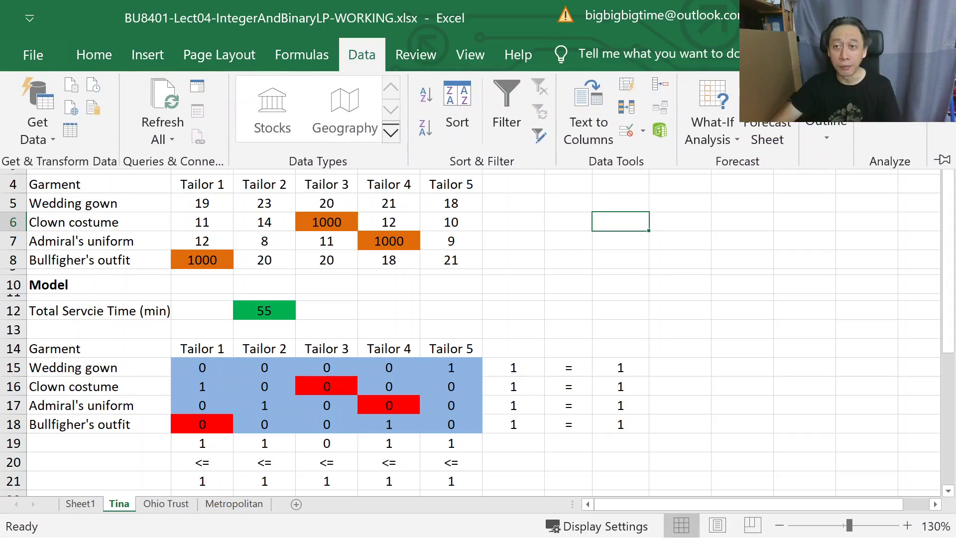
left_click(882, 100)
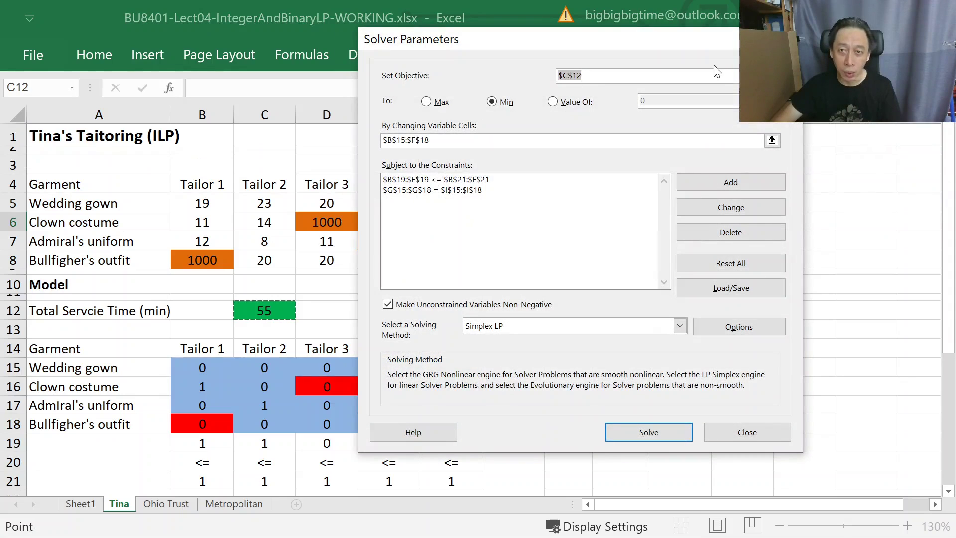
left_click(700, 184)
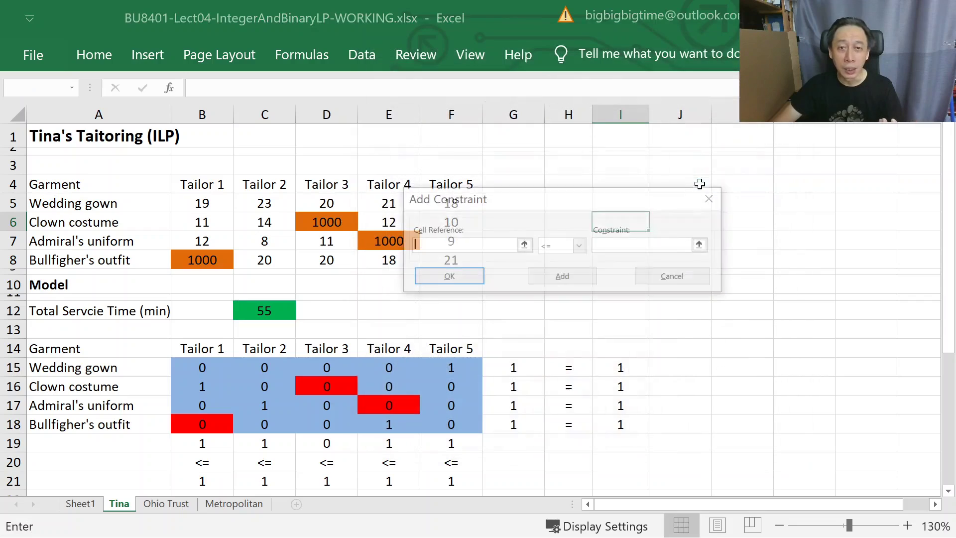
left_click_drag(641, 203, 734, 223)
left_click_drag(185, 365, 473, 423)
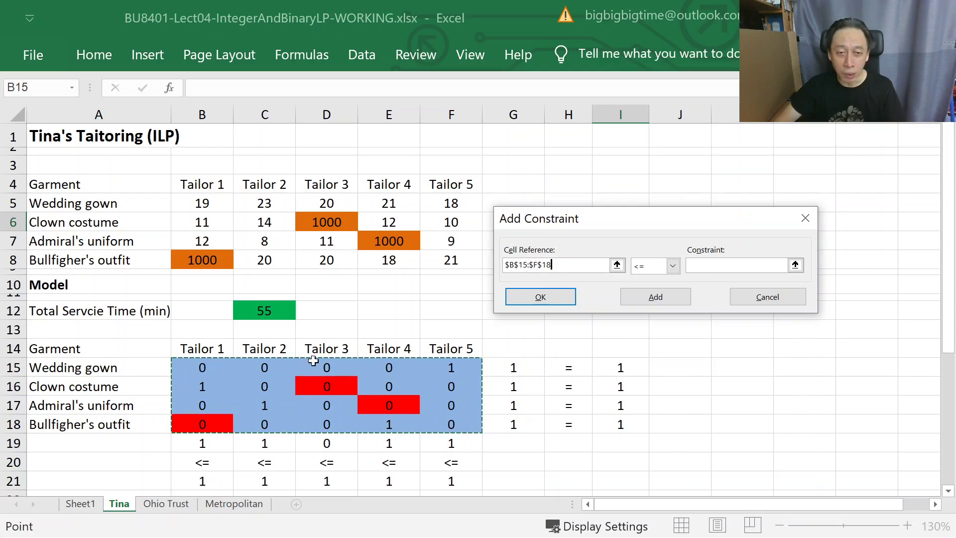
left_click(673, 265)
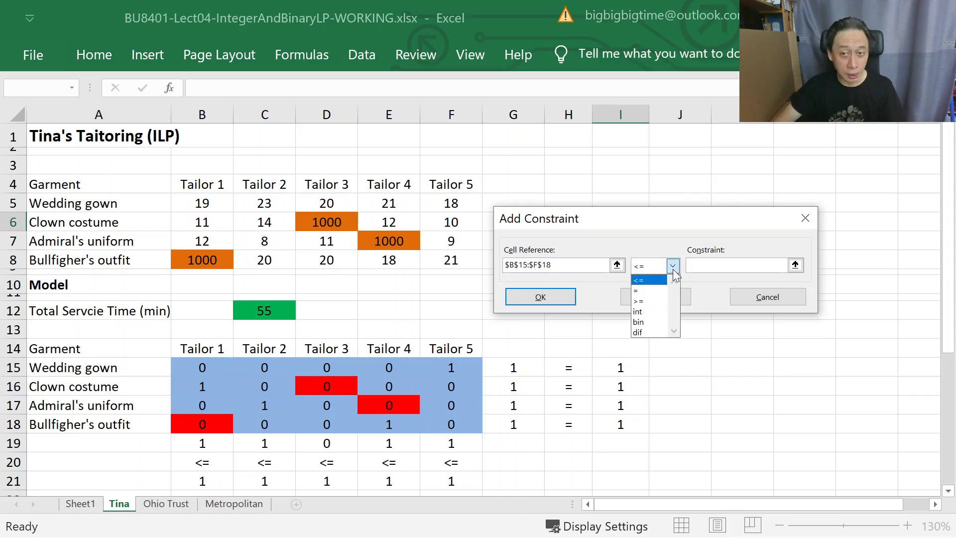
left_click(648, 322)
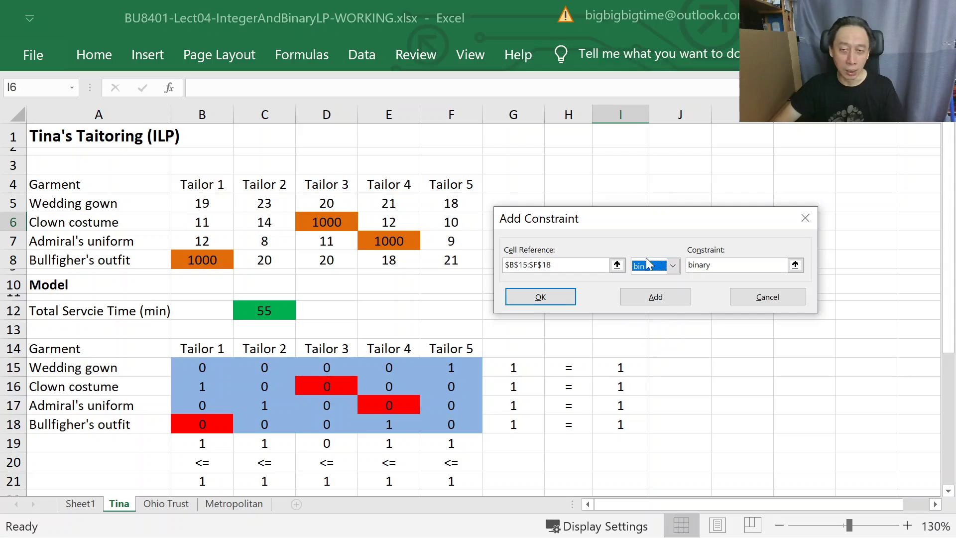
left_click(669, 299)
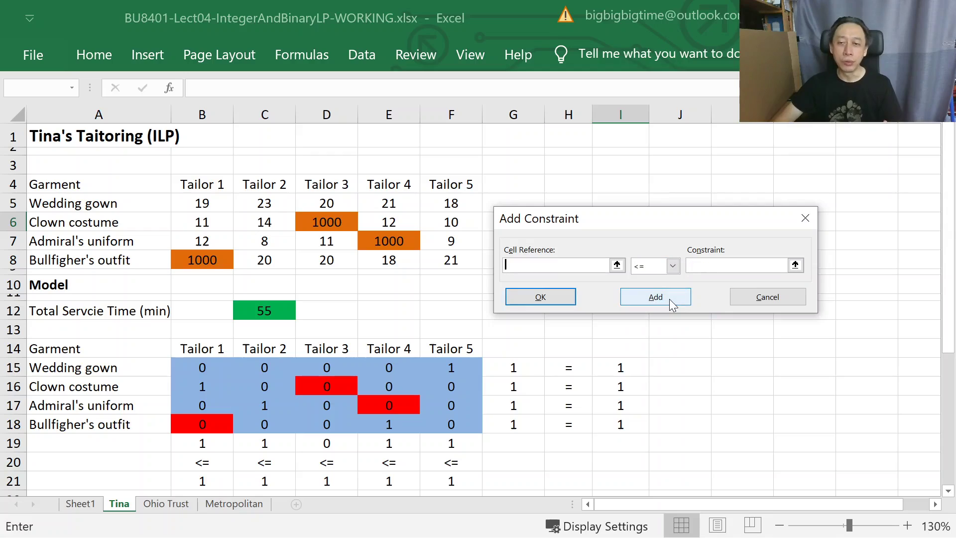
left_click(774, 297)
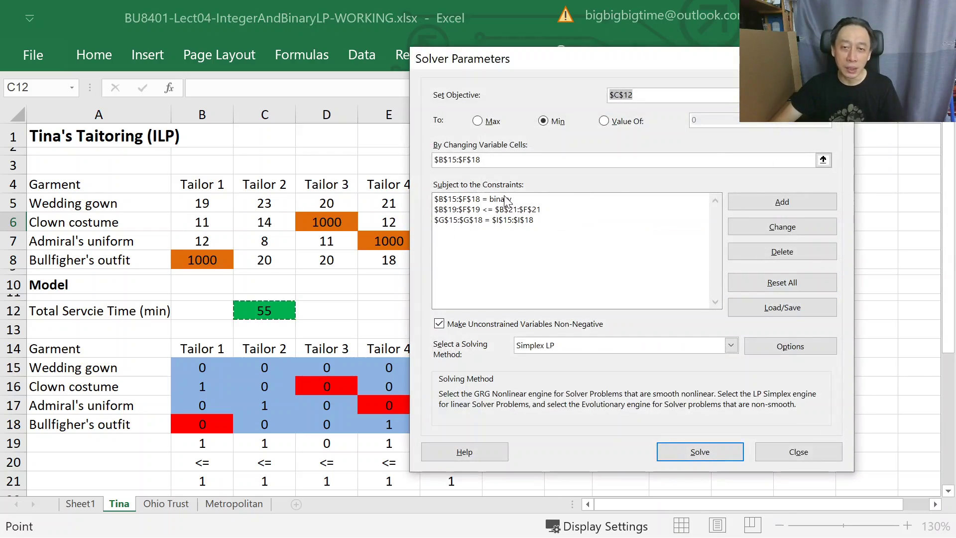
- Close the constraint form and solve the model with the binary constraint
left_click(506, 200)
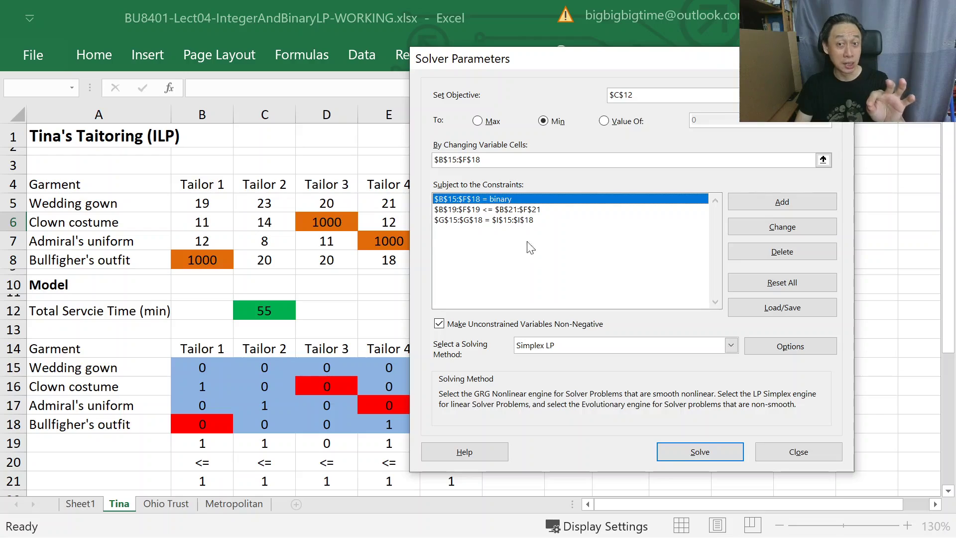
left_click(700, 451)
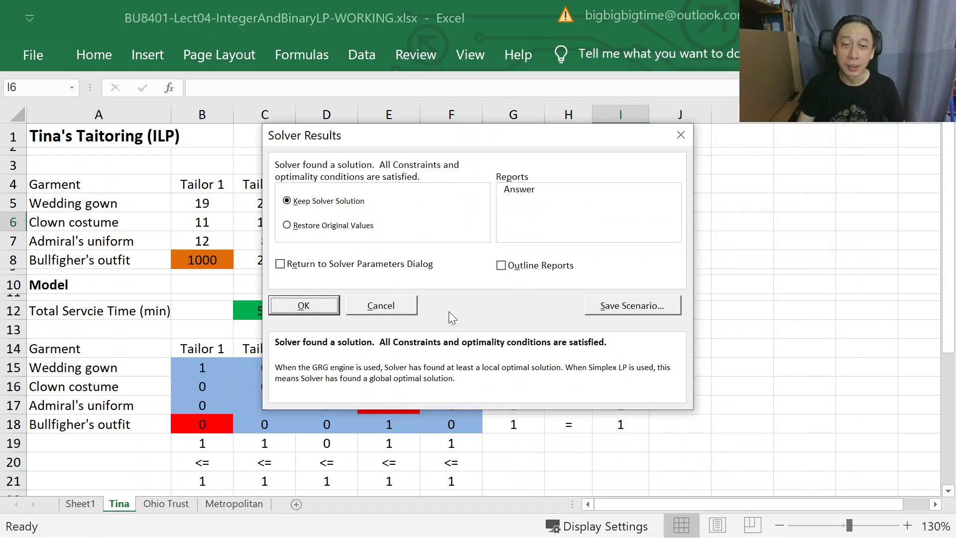
- Keep the binary Solver solution and confirm the assignment grid B15:F18 sums to 4
left_click(300, 311)
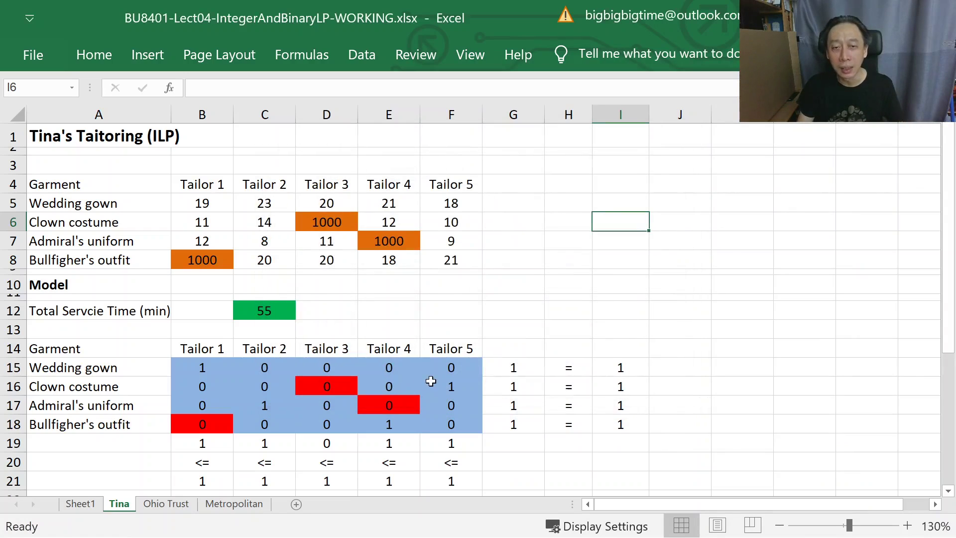
left_click_drag(192, 367, 474, 427)
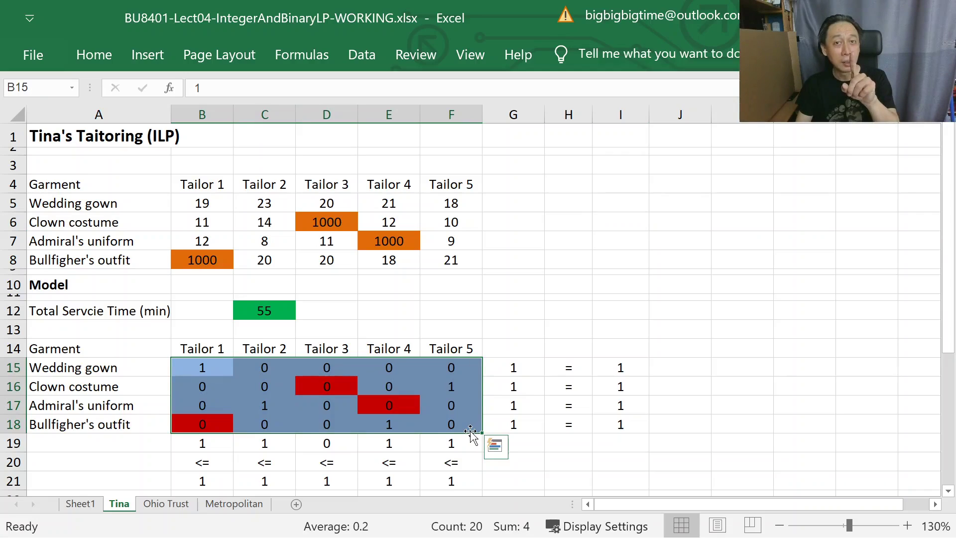
left_click(466, 421)
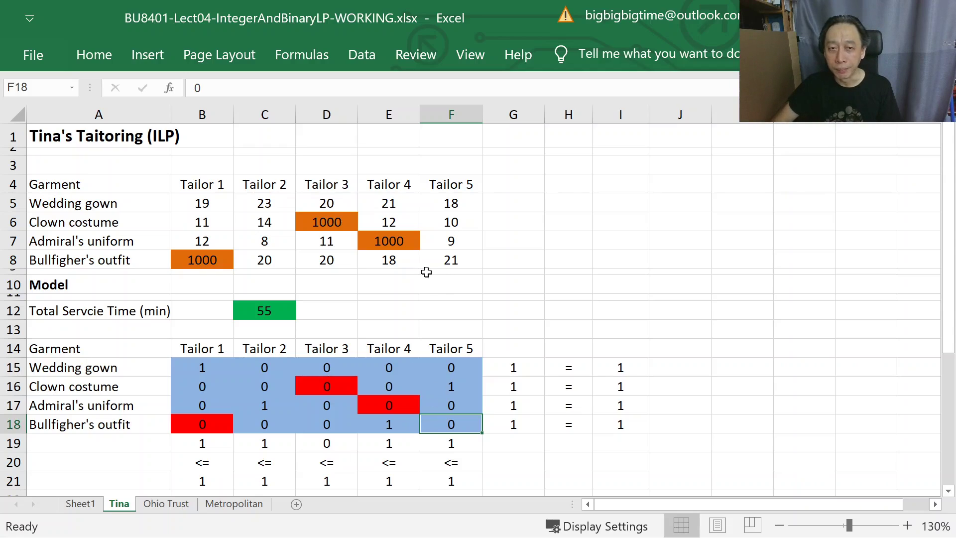
- Bring up slide 16 in the lecture PDF, Tina's Tailoring Excel solution, and its programming-trick note
key("alt+Tab")
key("alt+Tab")
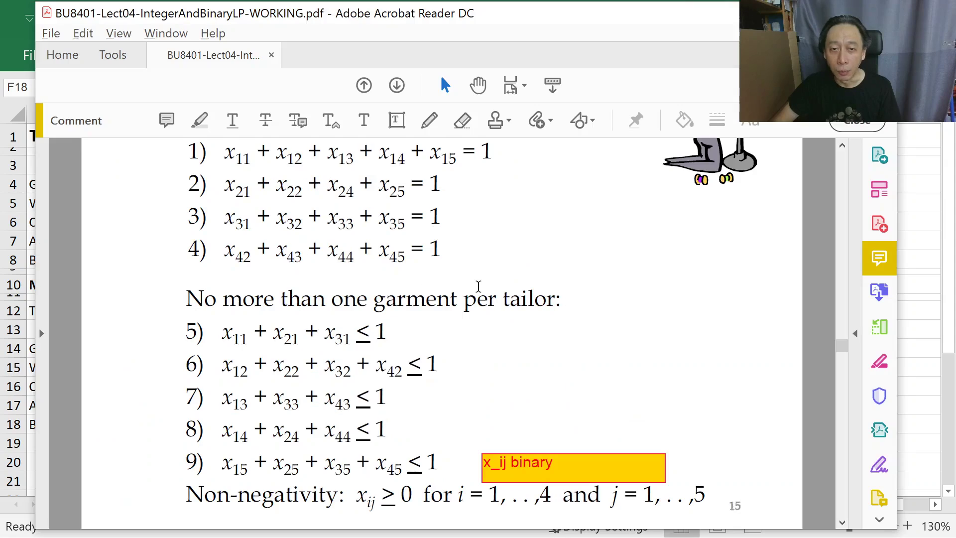
scroll(478, 293, "up", 3)
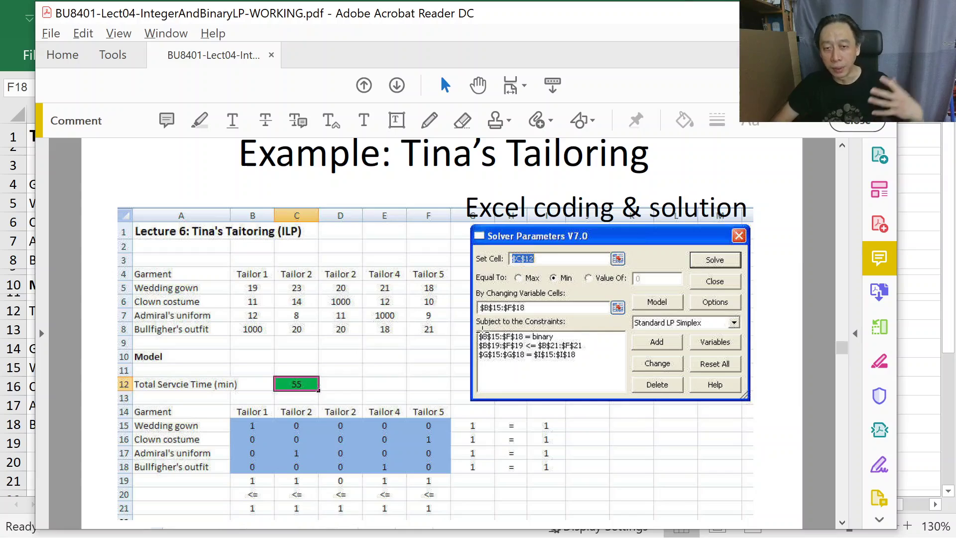
scroll(483, 341, "down", 4)
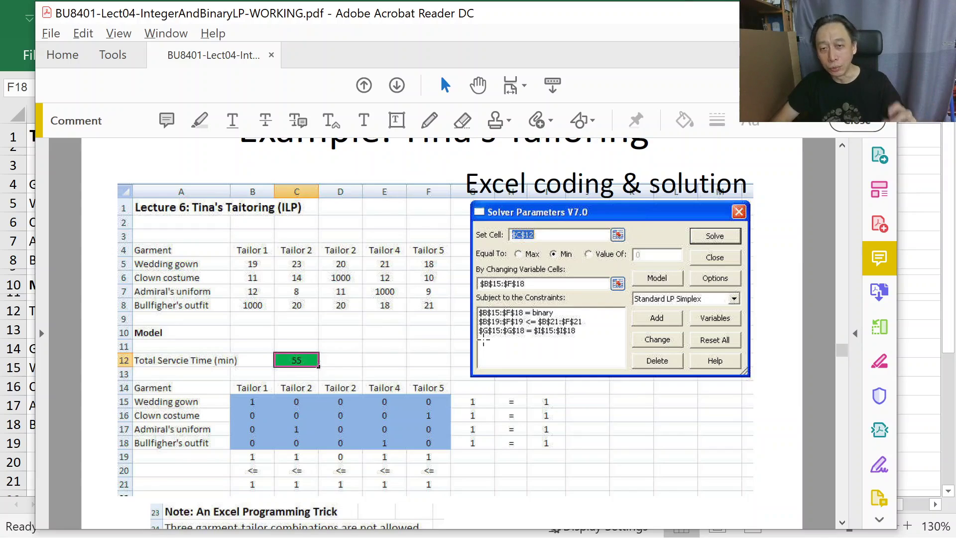
scroll(483, 341, "down", 2)
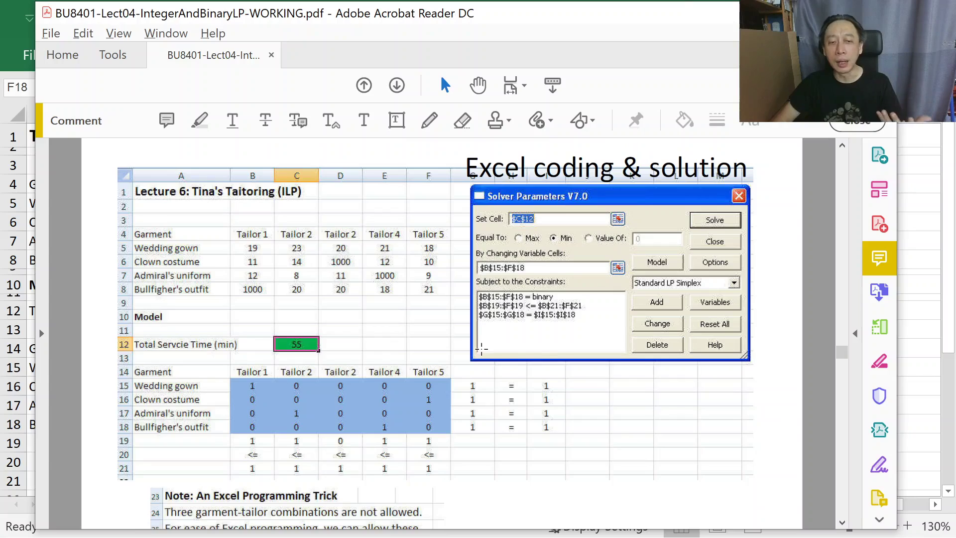
scroll(480, 347, "down", 5)
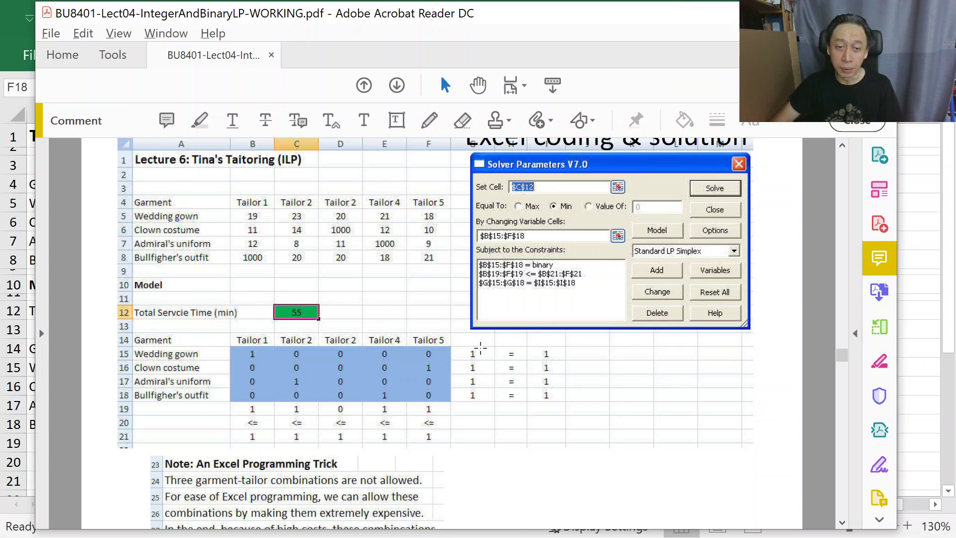
scroll(479, 347, "down", 1)
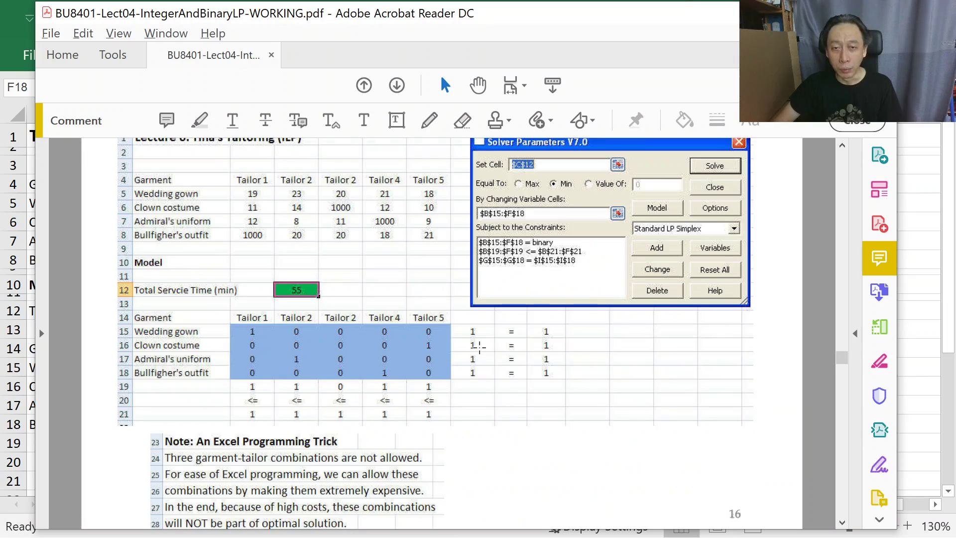